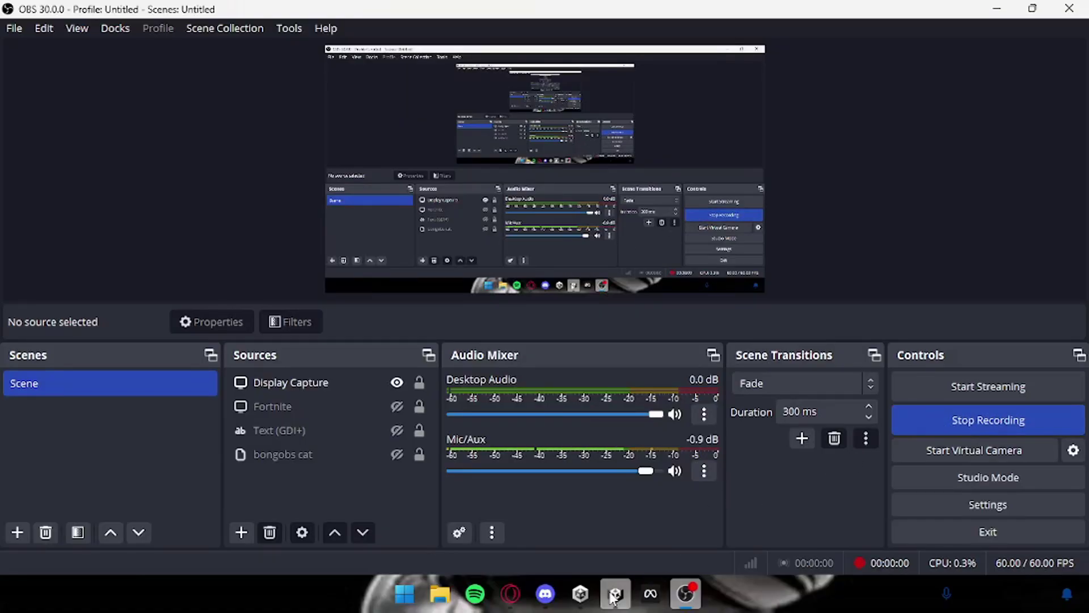
- Switch to the Unity project and look around the room in the MainGAme scene
key("alt+Tab")
scroll(507, 341, "up", 6)
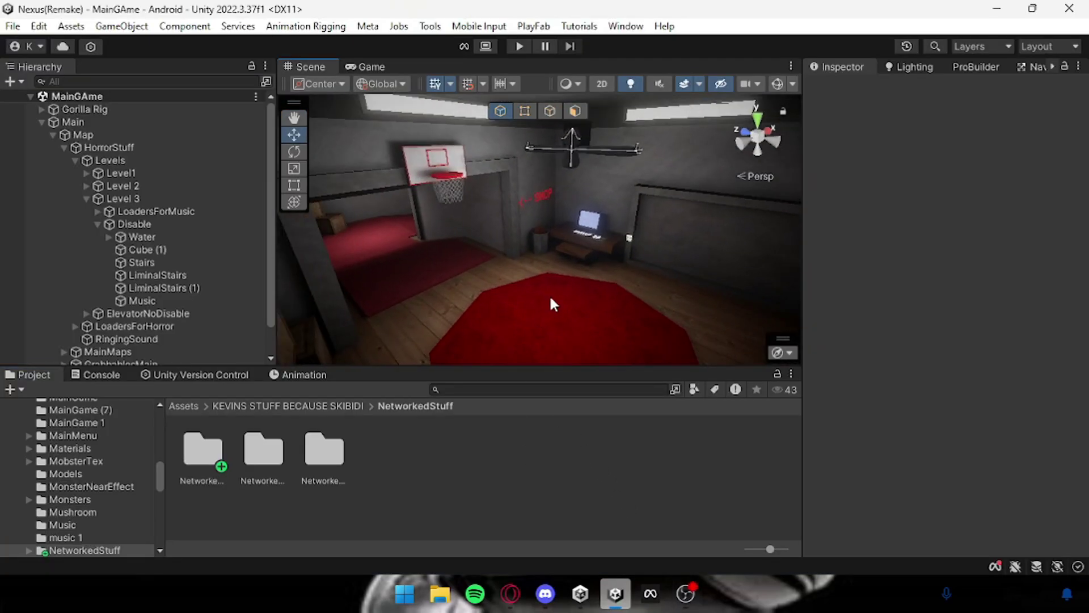
right_click_drag(549, 294, 334, 274)
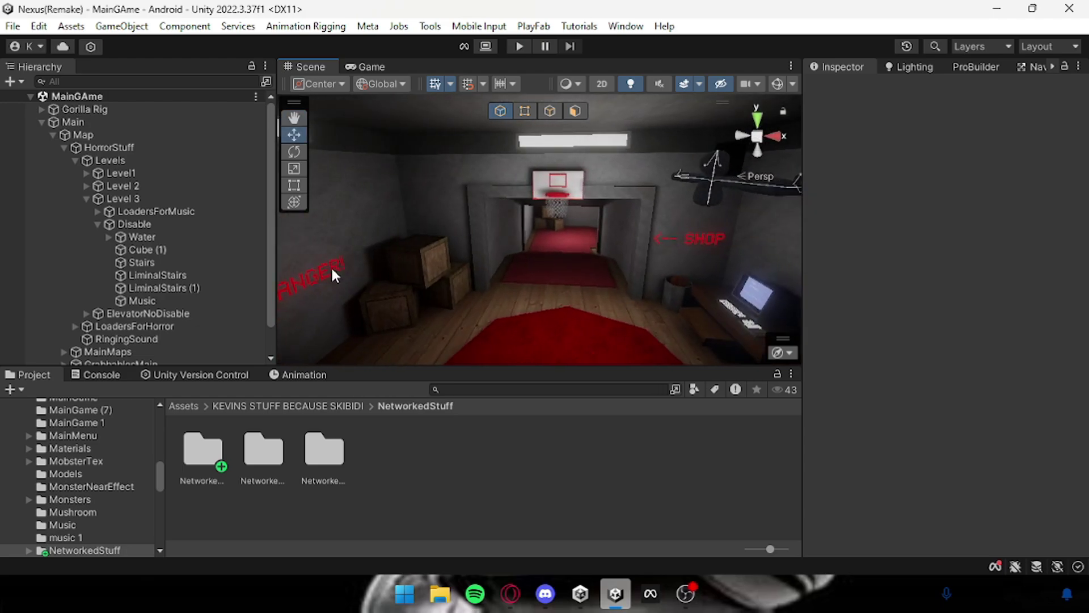
- Switch to Discord and look over the server list and the networked-door channel of Kevins Dev Hub
left_click(545, 594)
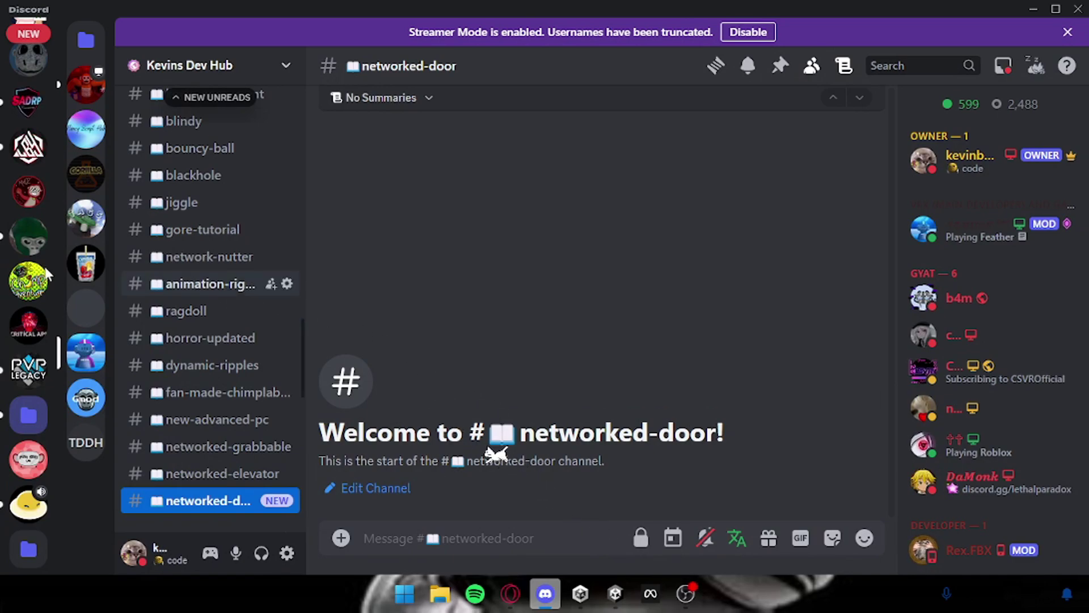
scroll(29, 281, "up", 8)
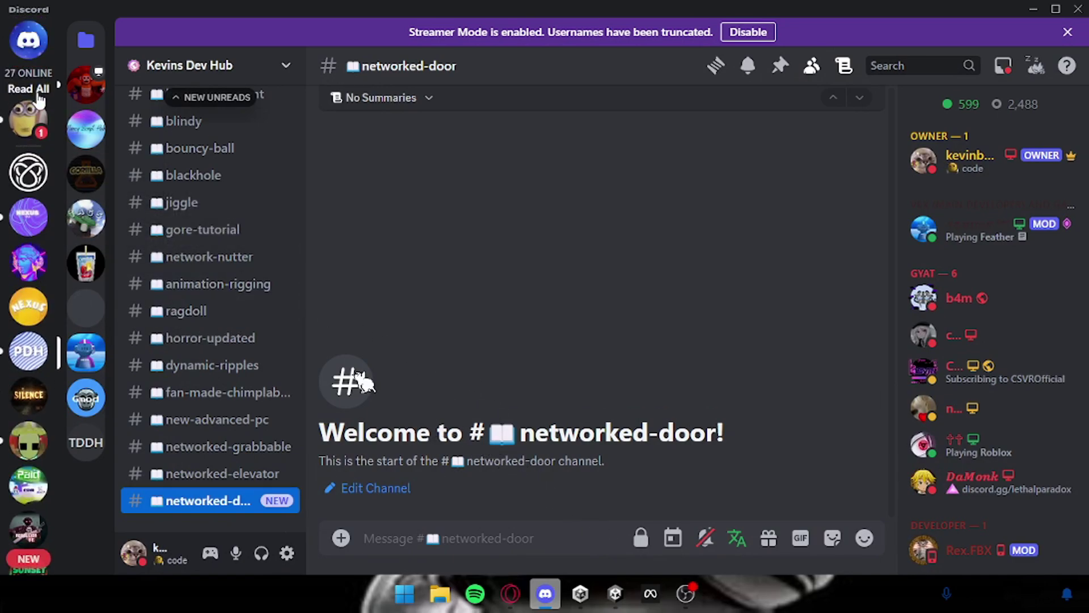
scroll(29, 256, "down", 2)
scroll(29, 252, "up", 2)
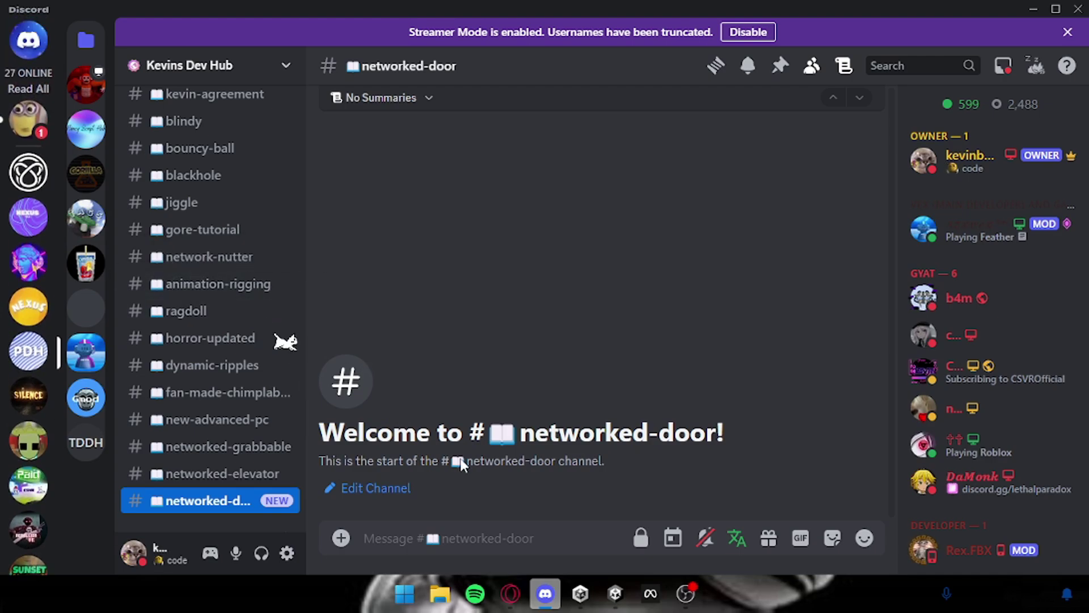
- Return to Unity, open the NetworkedDoor folder inside NetworkedStuff and select the ApeDoor script
left_click(615, 594)
scroll(109, 512, "down", 2)
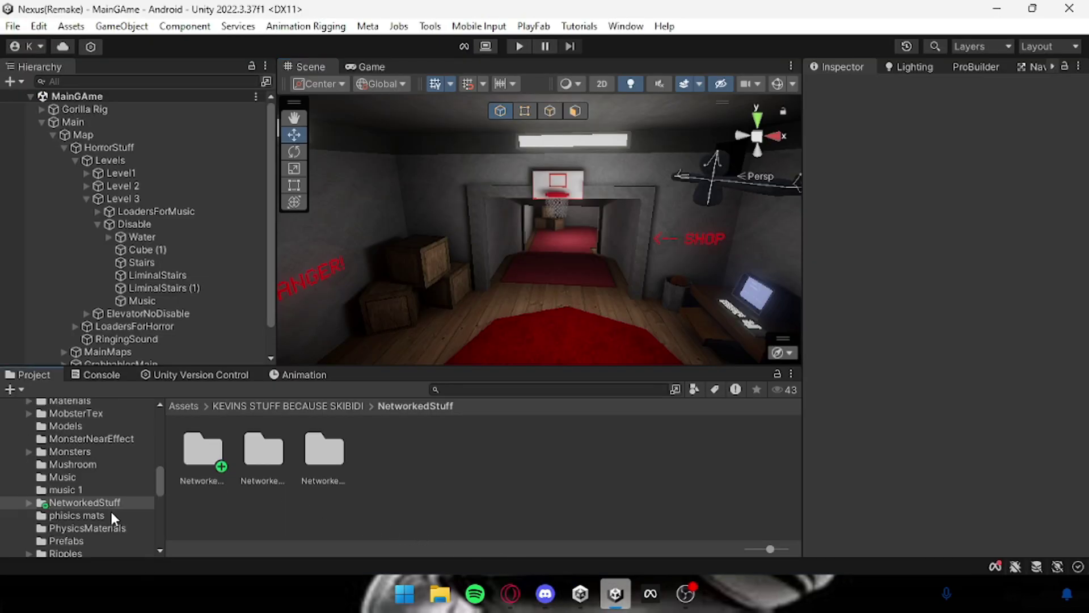
left_click(213, 461)
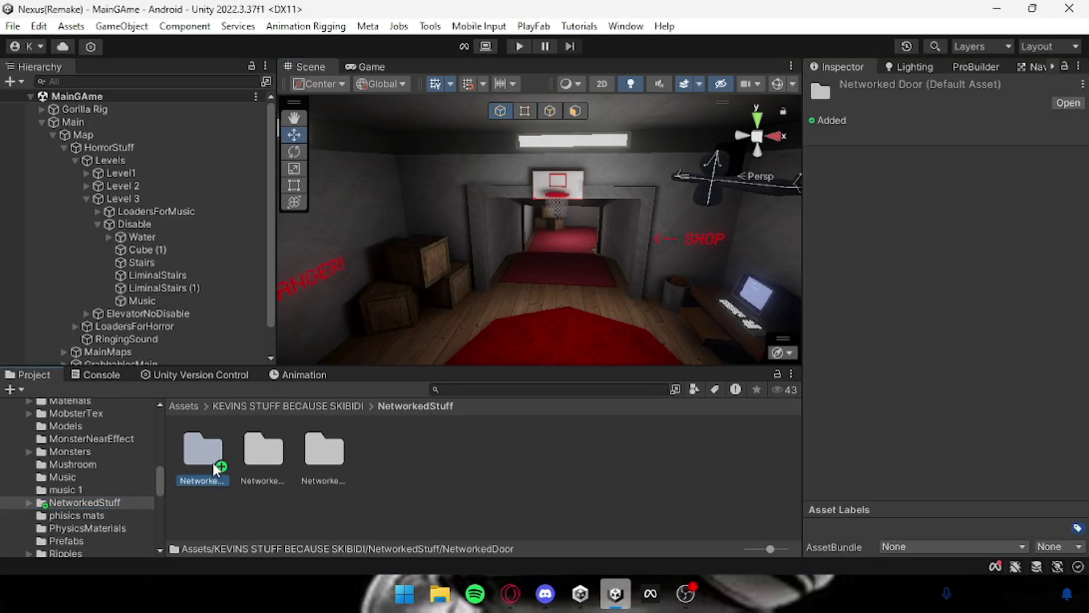
left_click(258, 478)
left_click(315, 452)
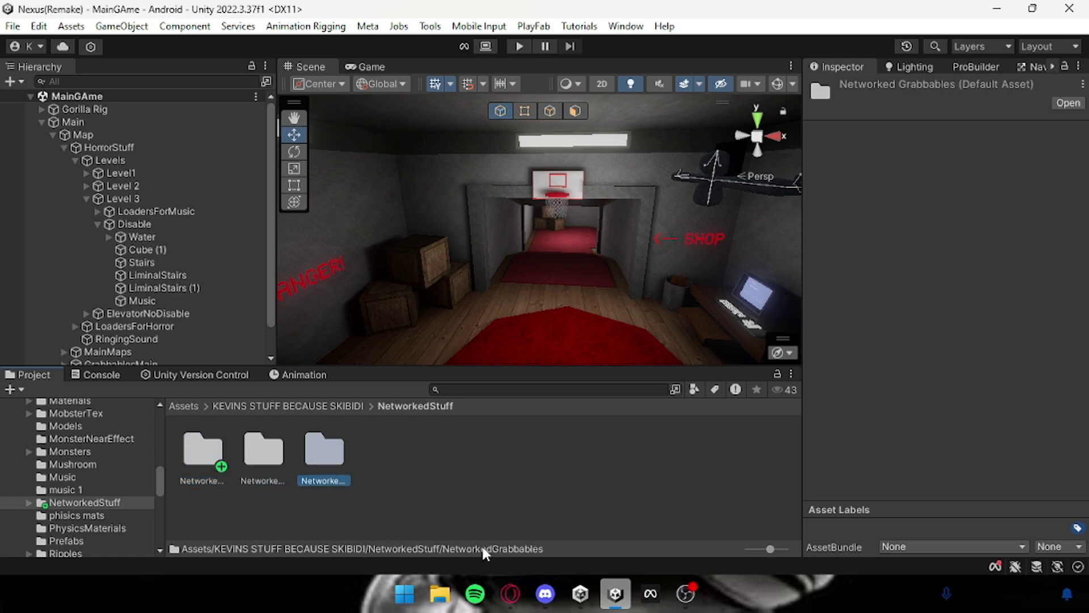
left_click(301, 497)
left_click(205, 473)
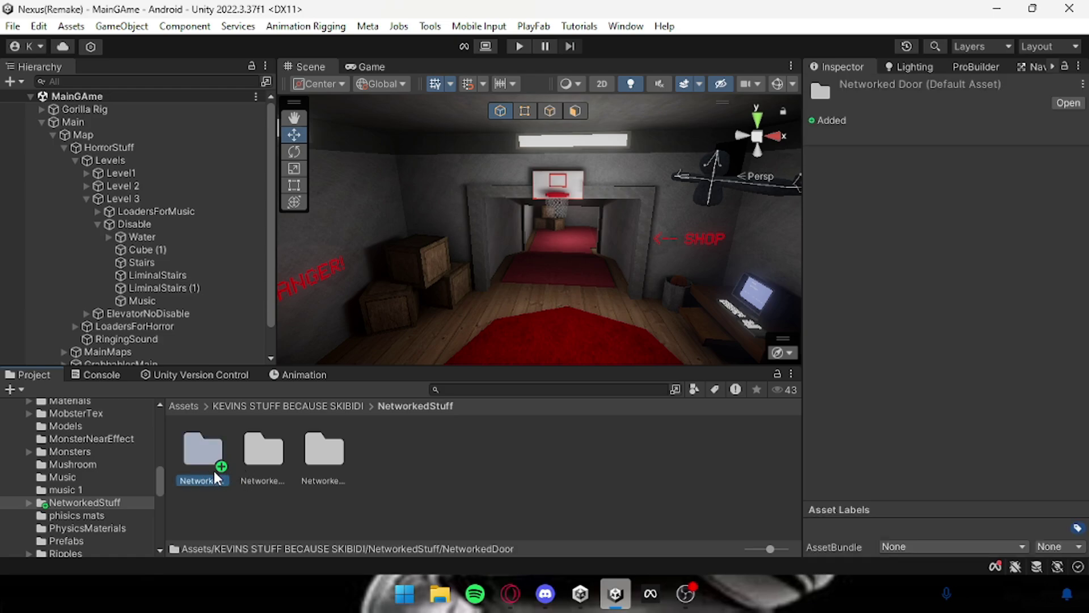
double_click(199, 468)
left_click(198, 469)
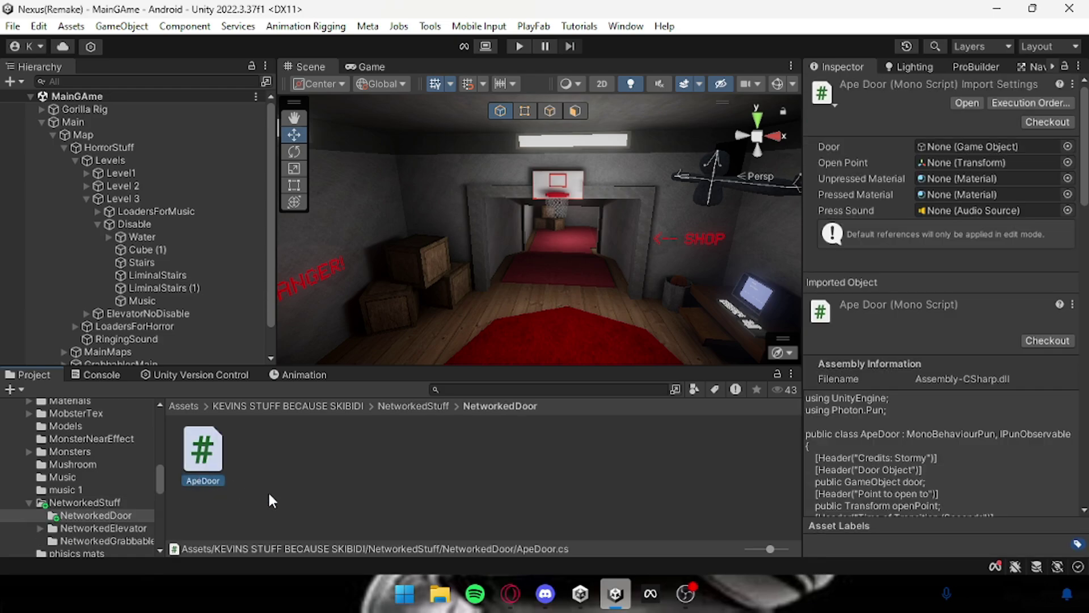
- Read through the ApeDoor script's public fields and code, then deselect the script
scroll(923, 464, "down", 3)
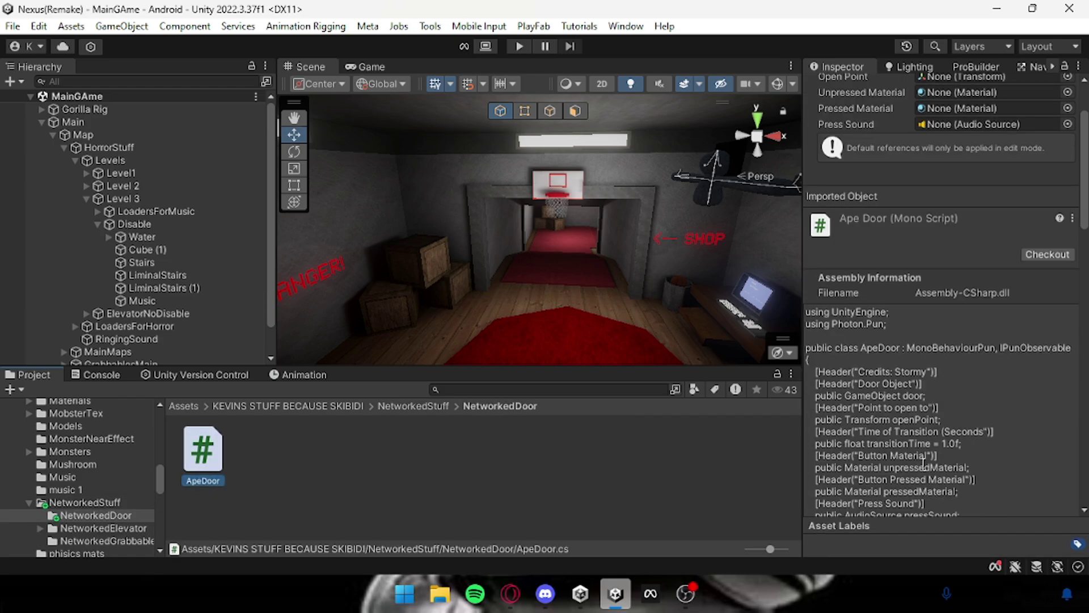
scroll(923, 464, "down", 2)
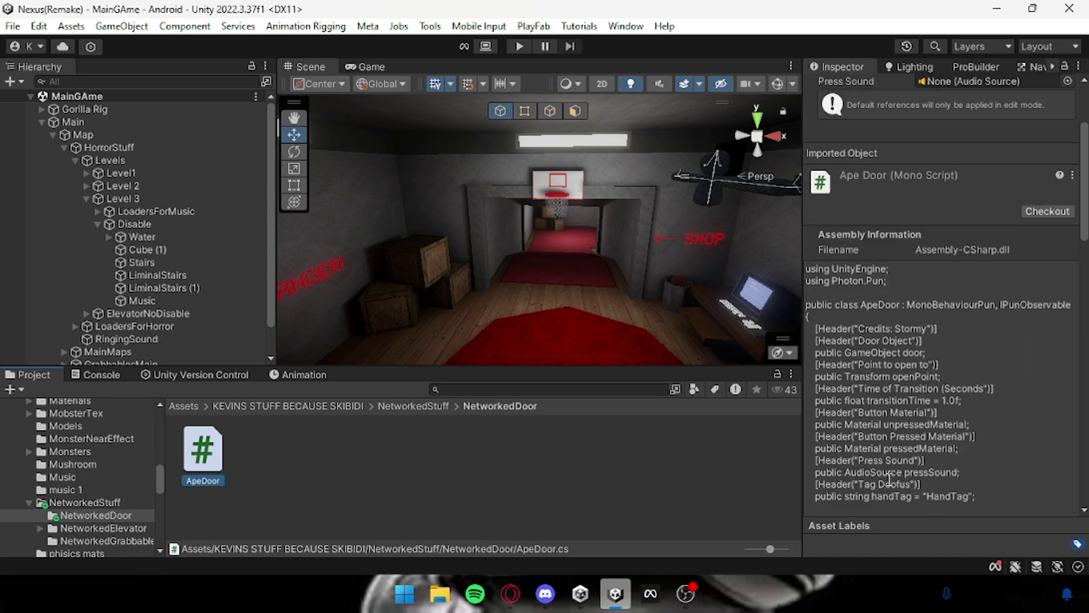
scroll(876, 471, "down", 5)
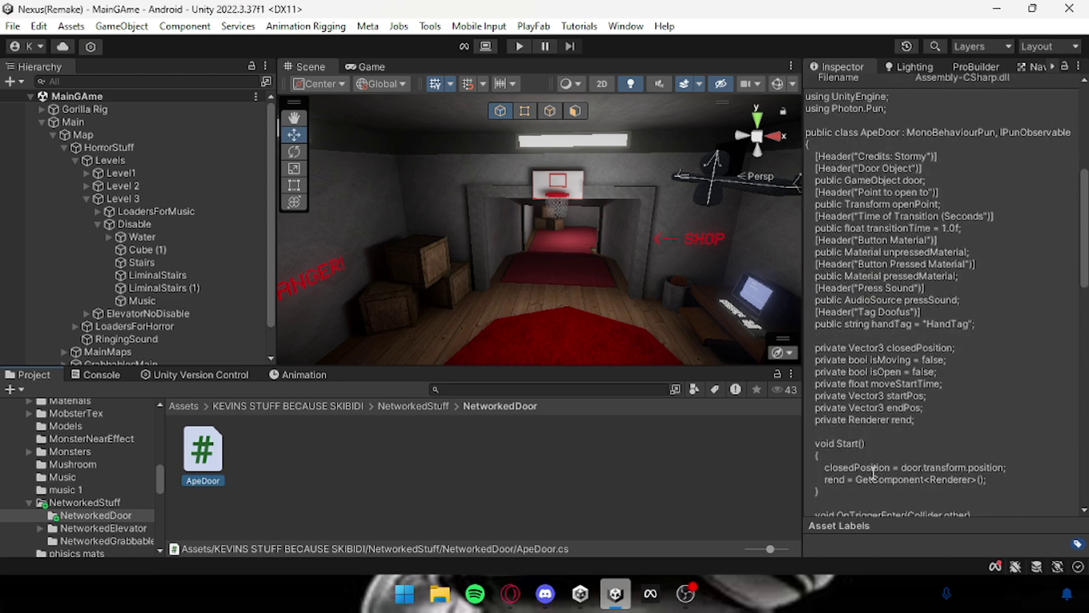
scroll(873, 472, "down", 4)
scroll(874, 472, "up", 8)
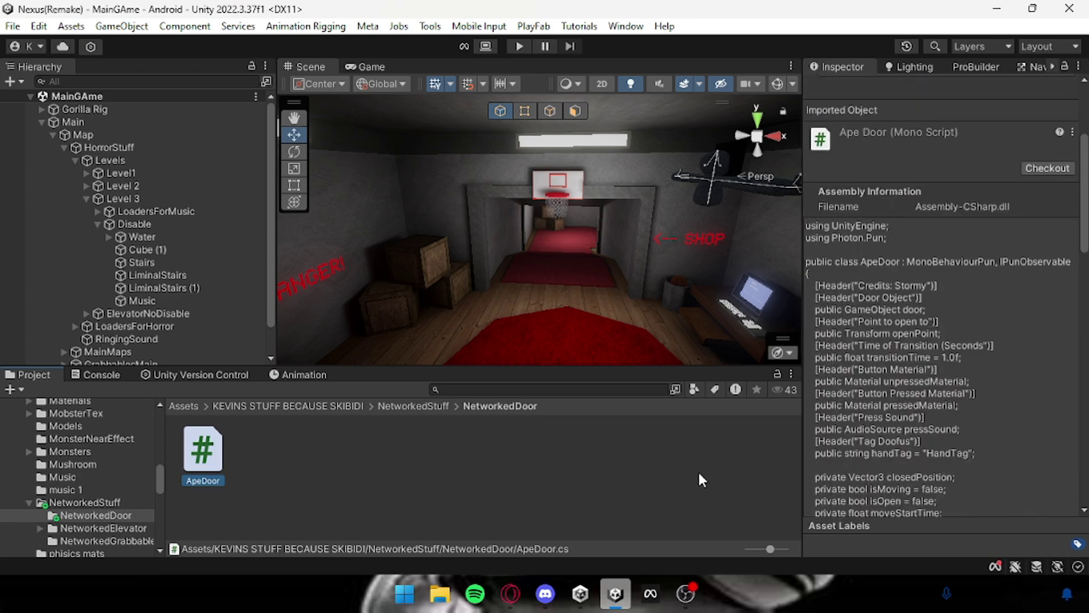
left_click(667, 470)
- Add a cube to the scene, scale it uniformly to about 0.125 and place it against the wall beside the doorway
right_click_drag(396, 339, 479, 355)
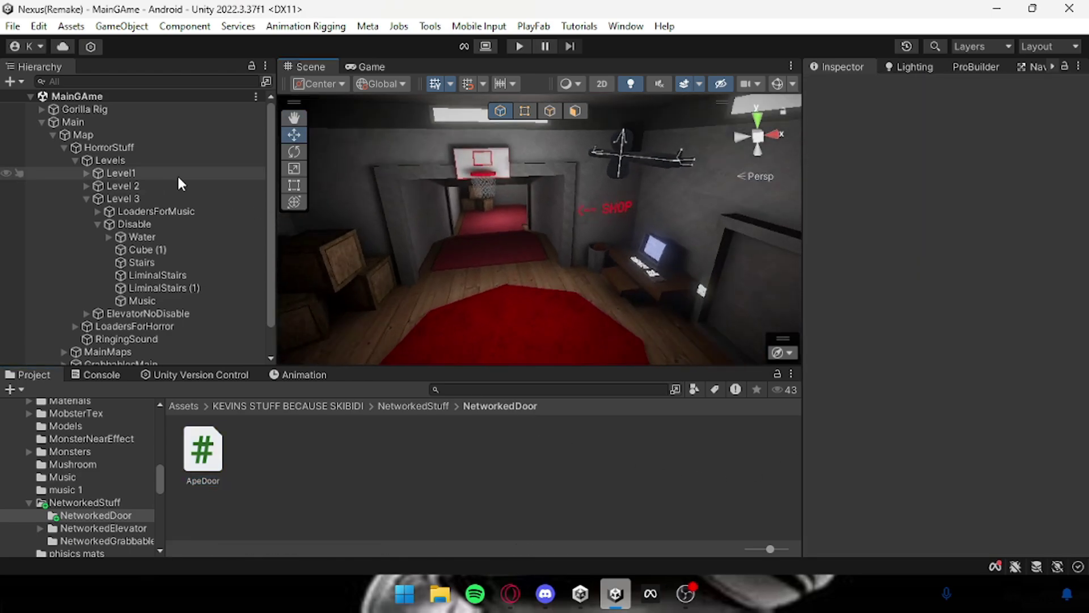
left_click(10, 82)
mouse_move(54, 152)
left_click(246, 153)
right_click_drag(370, 227, 500, 240)
left_click(294, 169)
left_click_drag(533, 229, 414, 218)
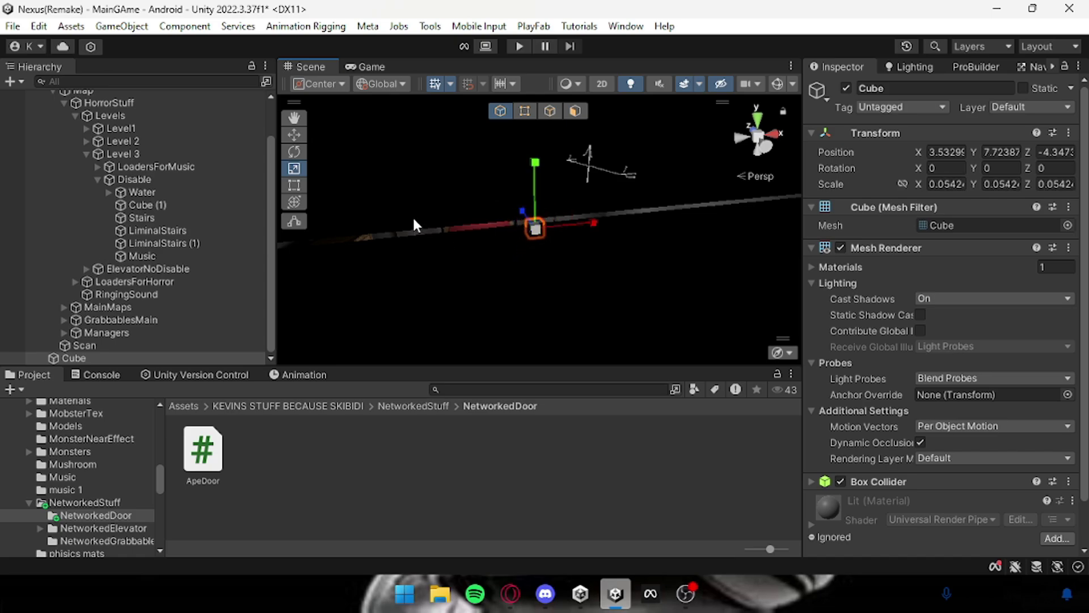
left_click(294, 140)
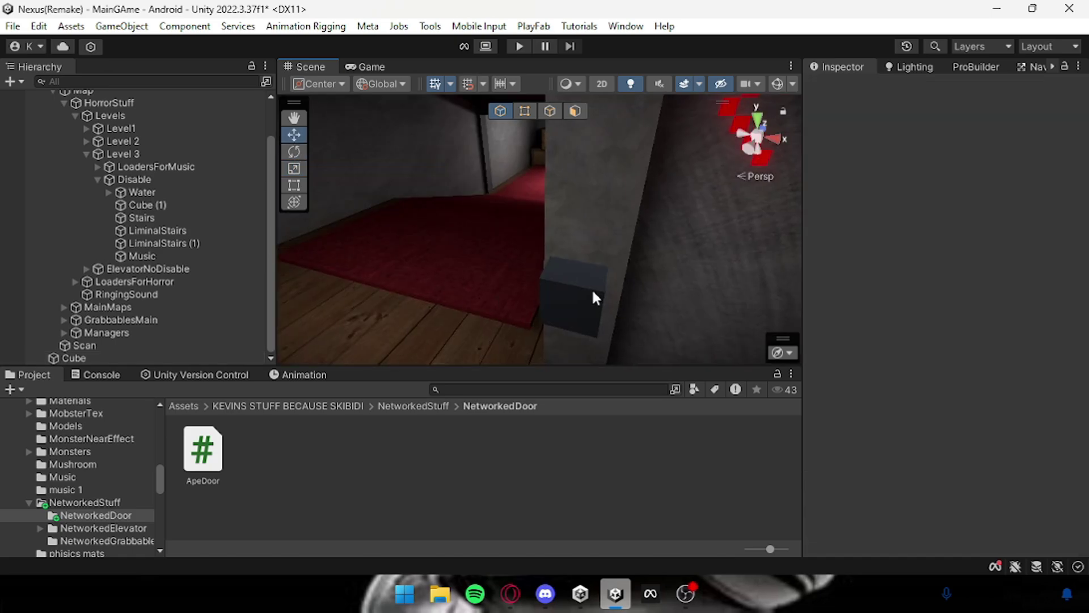
left_click(592, 292)
- Review the Is Trigger option in the cube's Box Collider settings
scroll(863, 415, "down", 2)
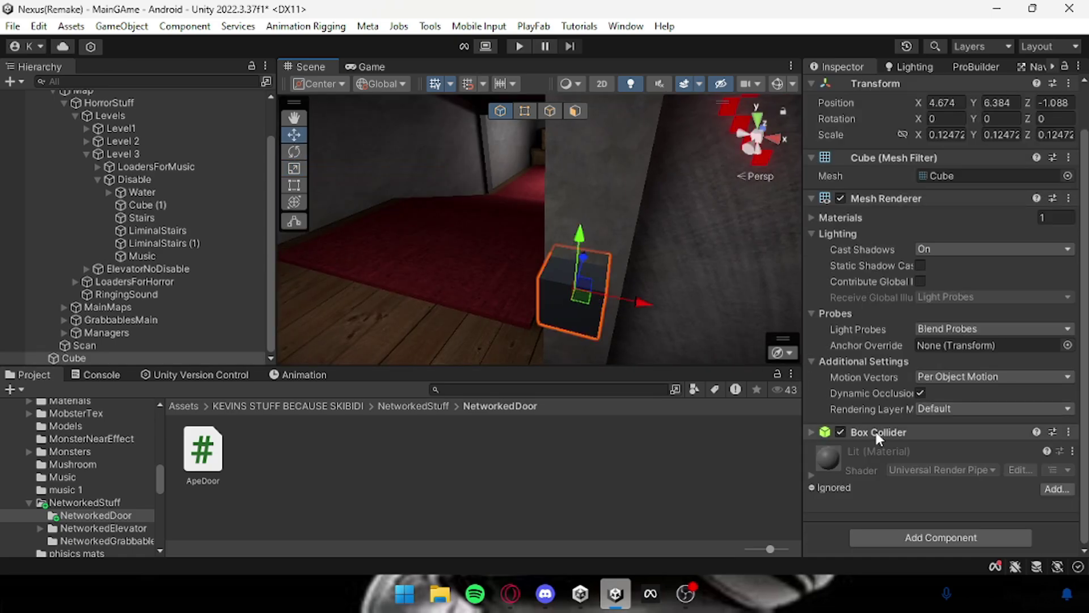
right_click(875, 430)
left_click(855, 427)
left_click(854, 428)
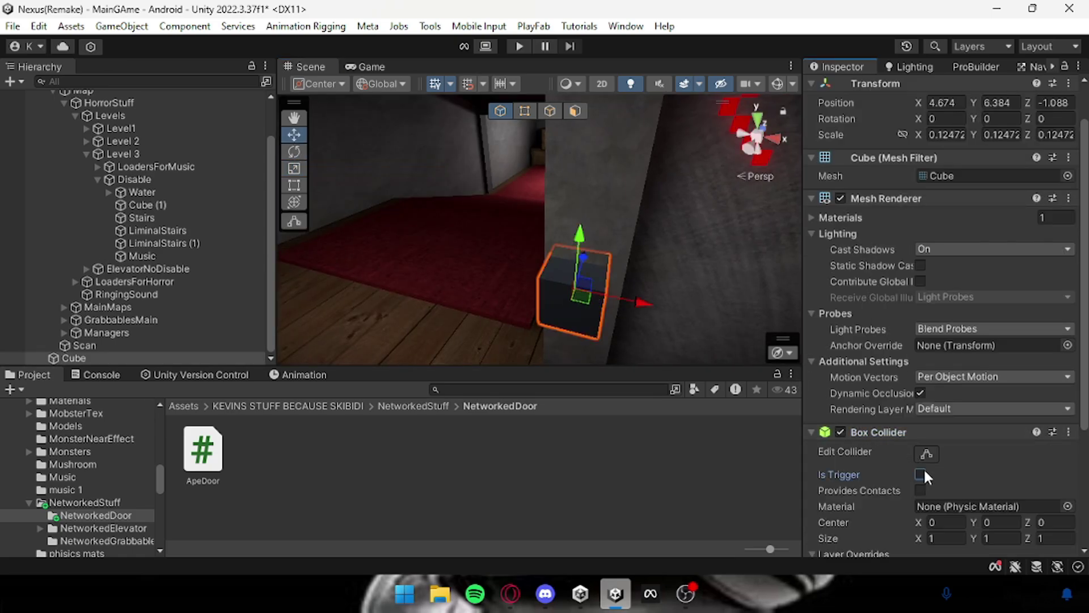
left_click(887, 434)
- Attach the ApeDoor script to the cube and review its component fields
left_click_drag(221, 465, 825, 518)
scroll(835, 504, "down", 6)
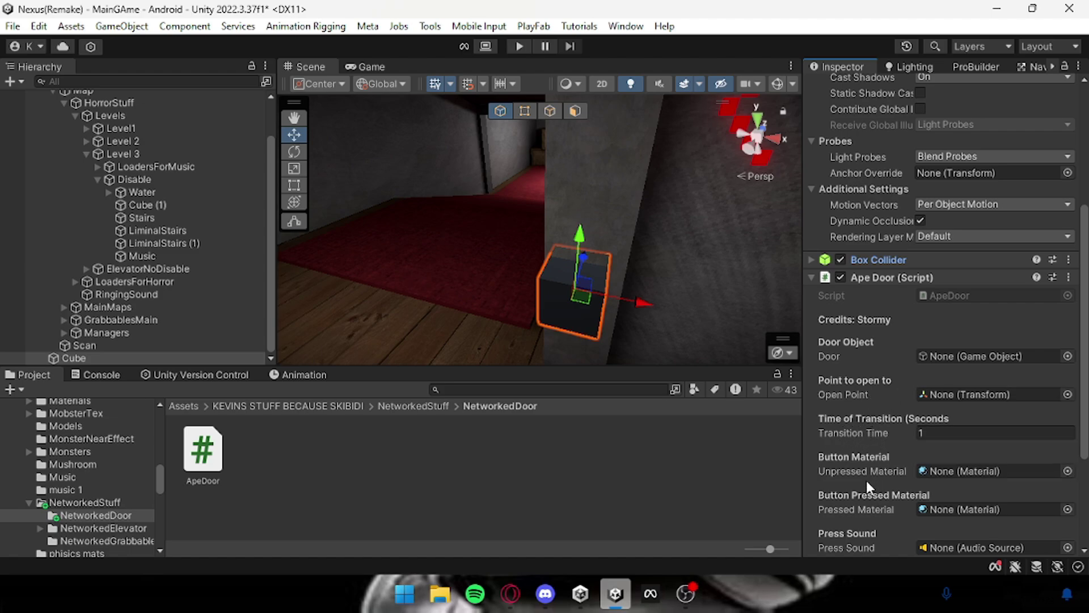
scroll(845, 482, "down", 3)
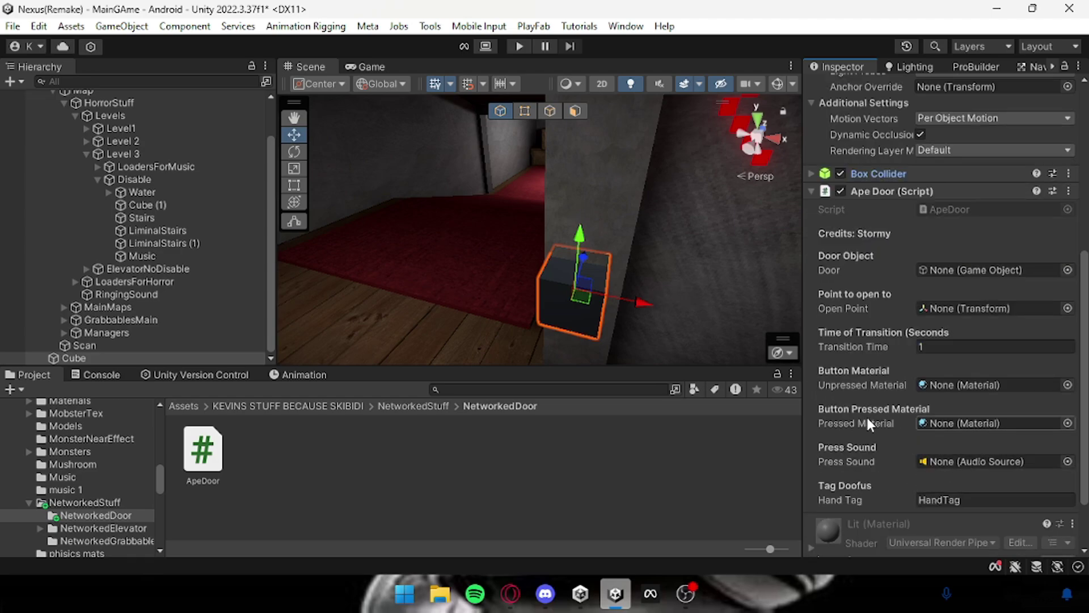
- Find the Red material and assign it as the Ape Door component's Pressed Material
left_click(1067, 423)
type("red")
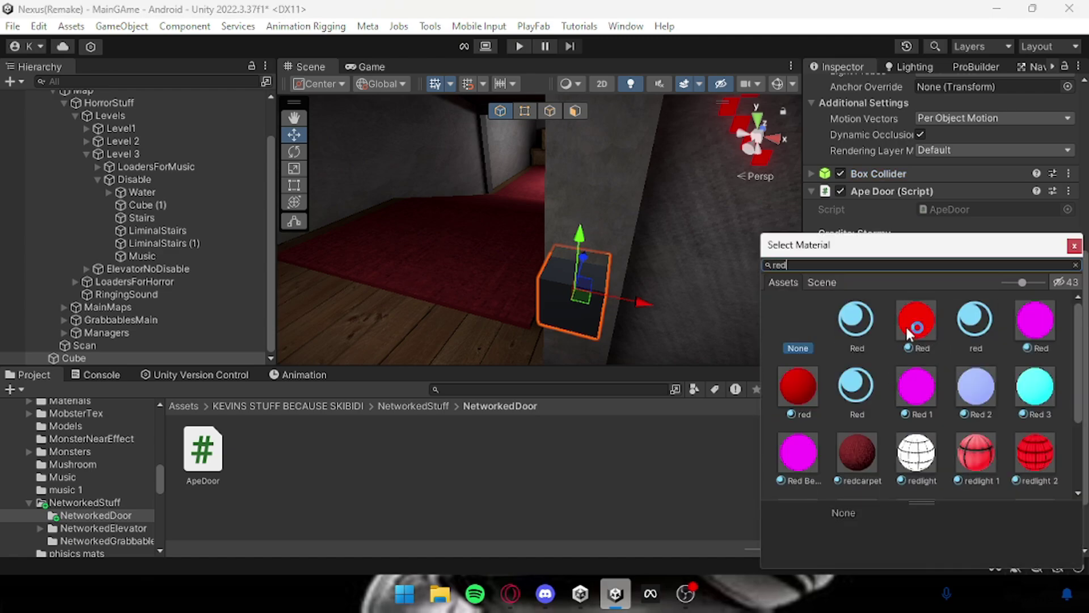
double_click(913, 329)
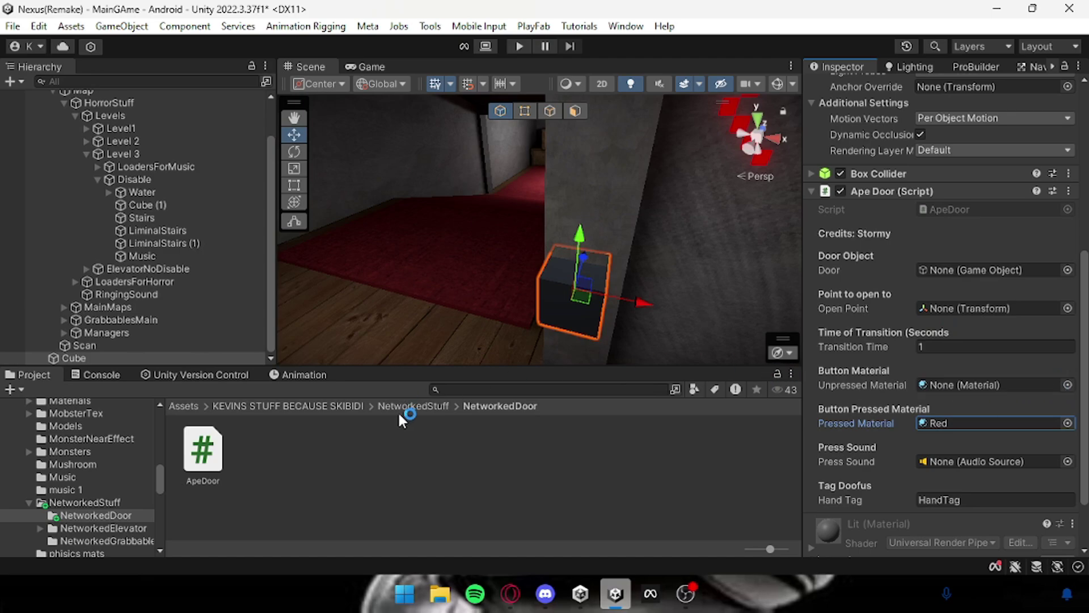
- Apply the dirtt 5 material from the Textures > Materials folder to the cube and deselect it
scroll(108, 472, "down", 8)
left_click(96, 458)
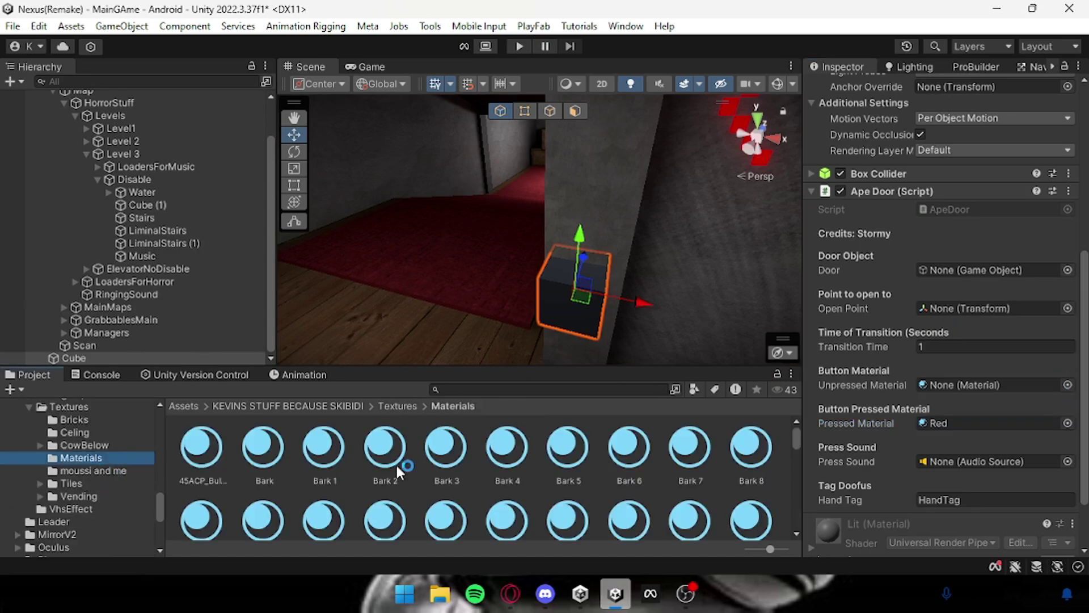
scroll(487, 475, "down", 2)
scroll(488, 478, "down", 2)
scroll(698, 499, "down", 5)
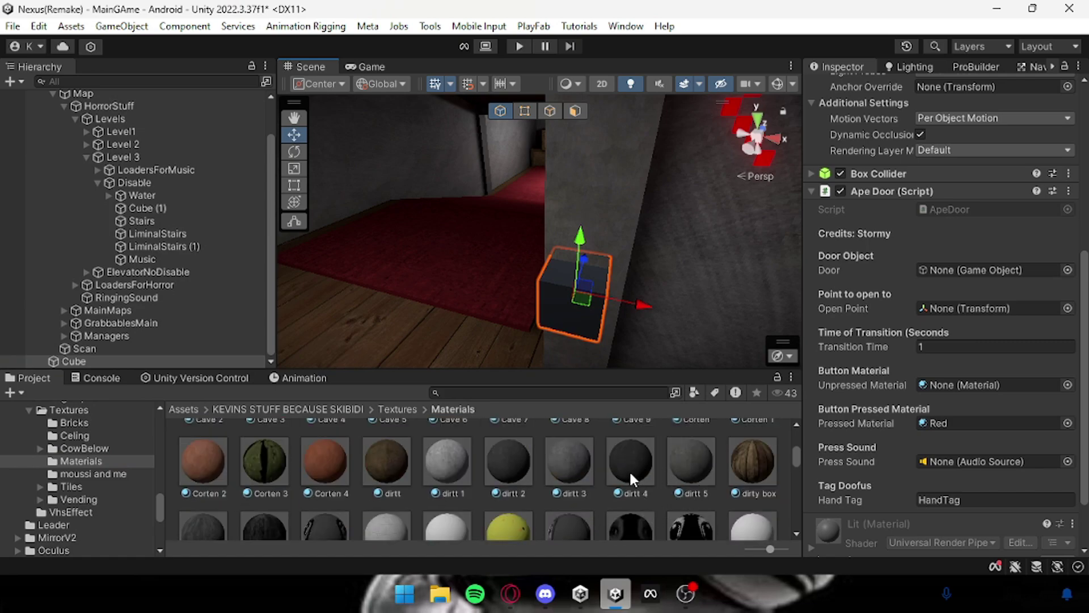
left_click_drag(631, 473, 565, 322)
left_click_drag(690, 472, 547, 311)
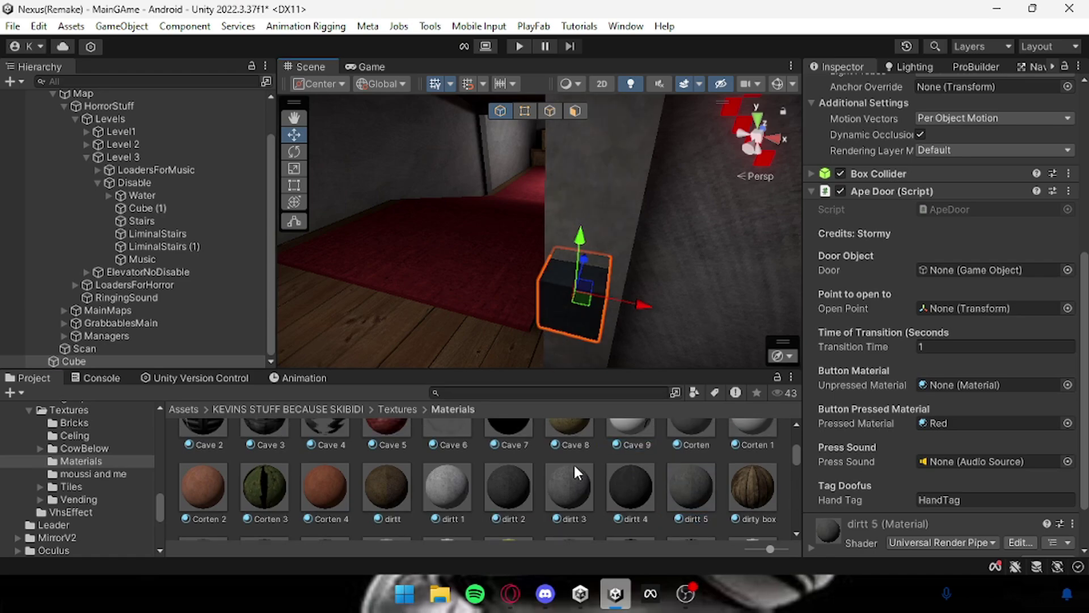
left_click(540, 451)
- Assign the dirtt 5 material as the cube's Unpressed Material in Ape Door and return to the NetworkedStuff folder
scroll(111, 475, "up", 10)
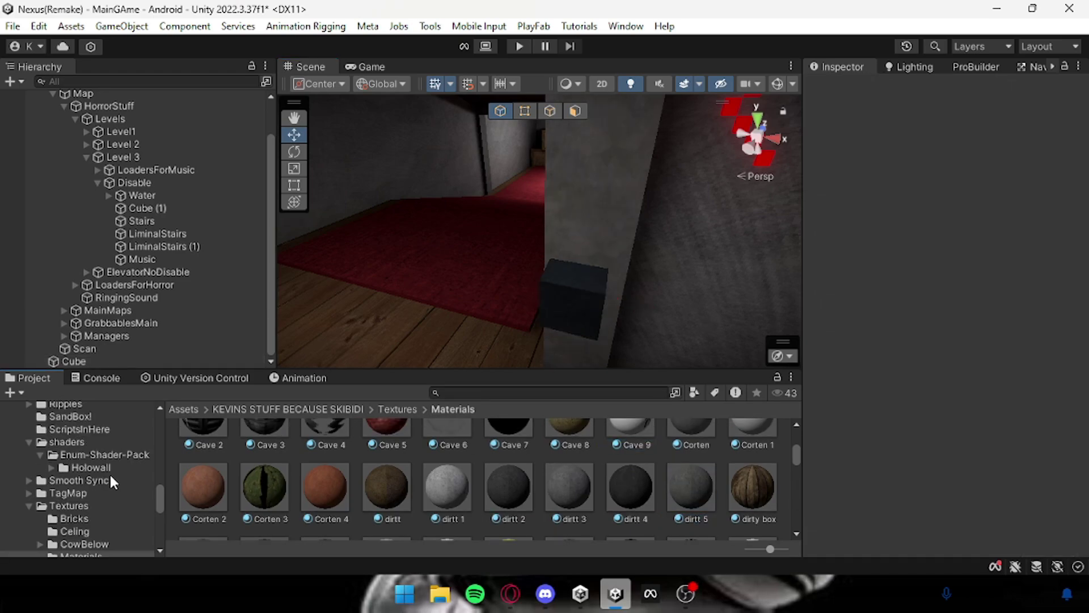
left_click(96, 518)
left_click(561, 309)
scroll(113, 493, "down", 10)
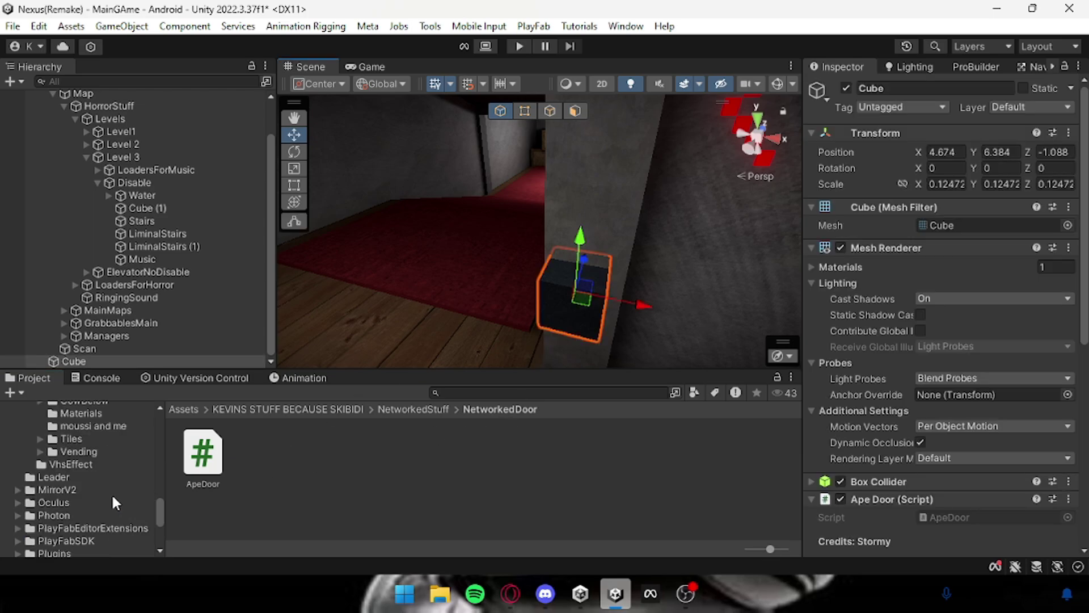
left_click(81, 461)
scroll(935, 481, "down", 10)
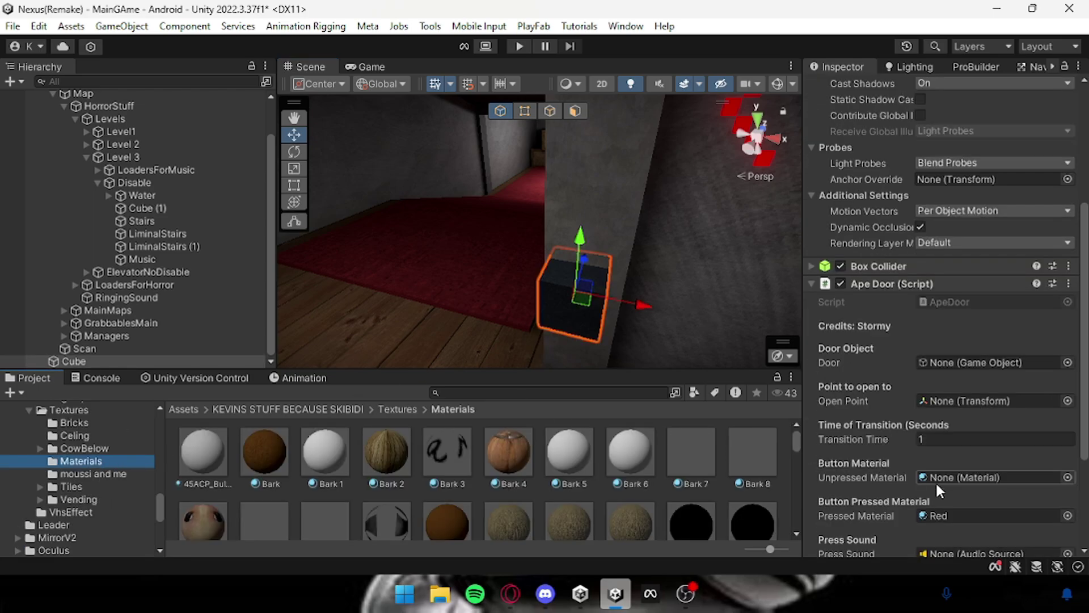
scroll(691, 488, "down", 5)
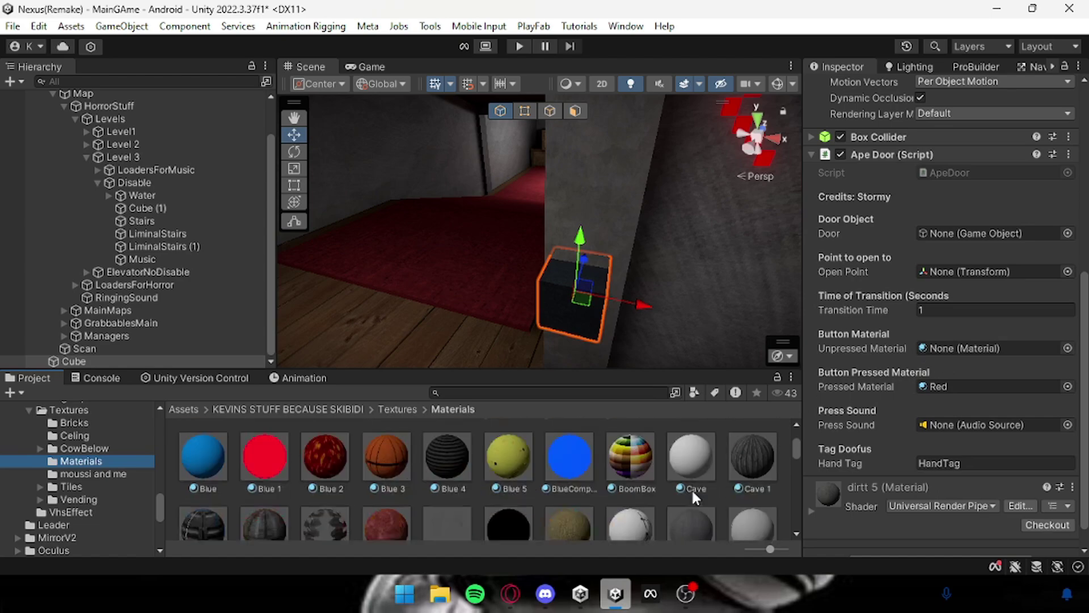
left_click_drag(688, 501, 577, 311)
left_click_drag(693, 513, 964, 348)
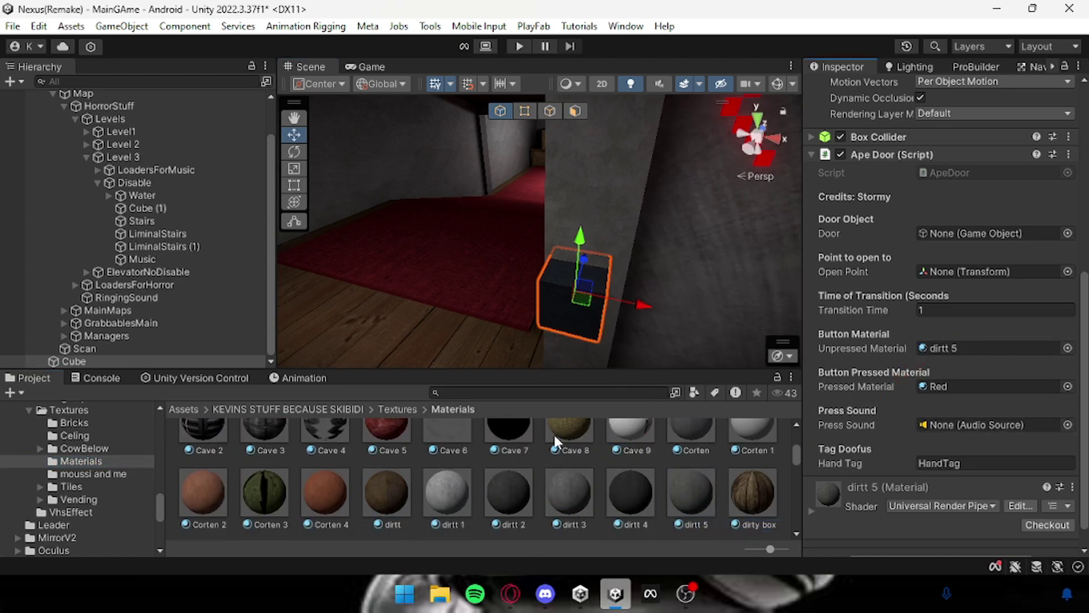
scroll(84, 458, "up", 4)
left_click(88, 459)
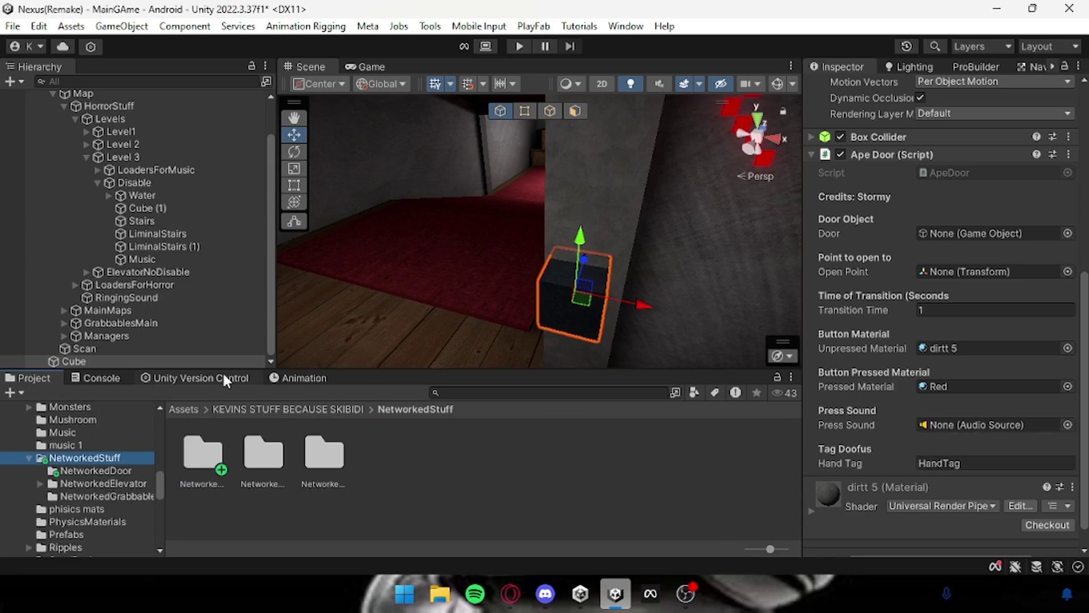
- Create an empty child object under the cube and name it Audio
right_click(196, 360)
left_click(236, 260)
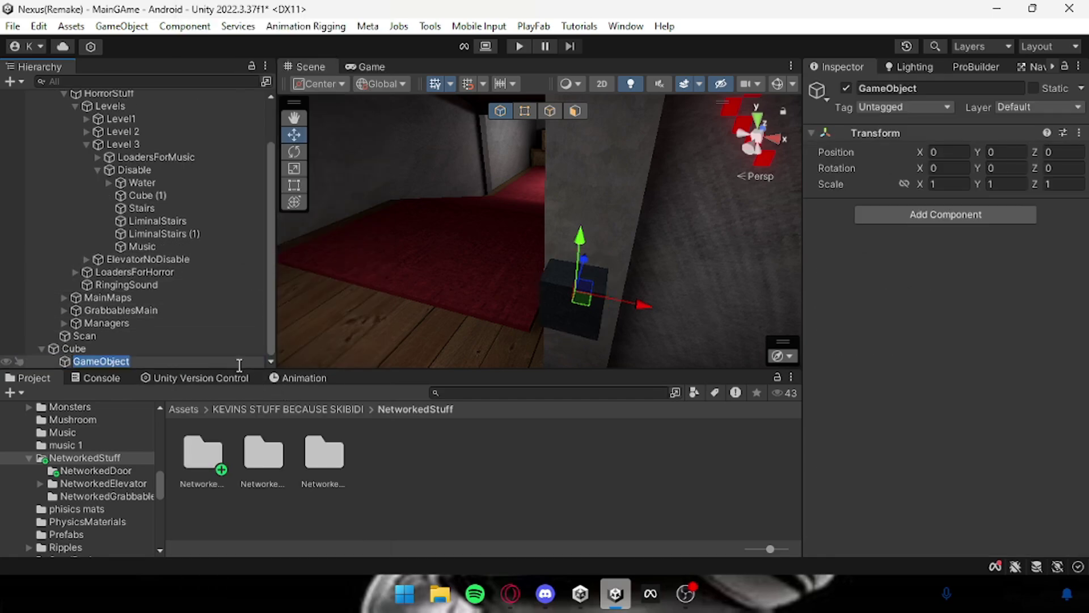
type("Audio")
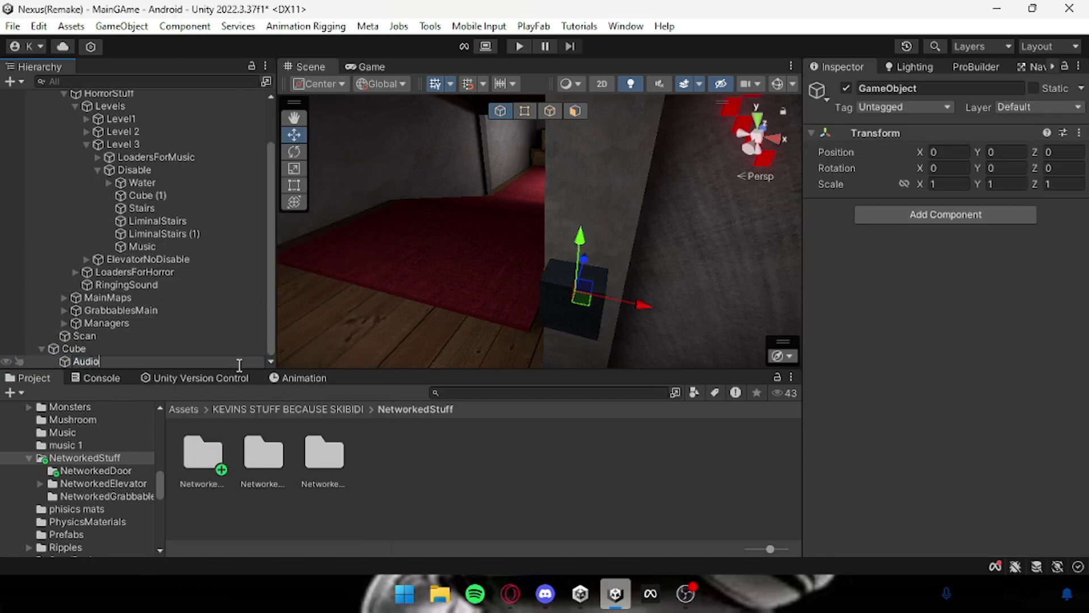
key("Return")
- Add an Audio Source component to the Audio object and turn off Play On Awake
left_click(873, 212)
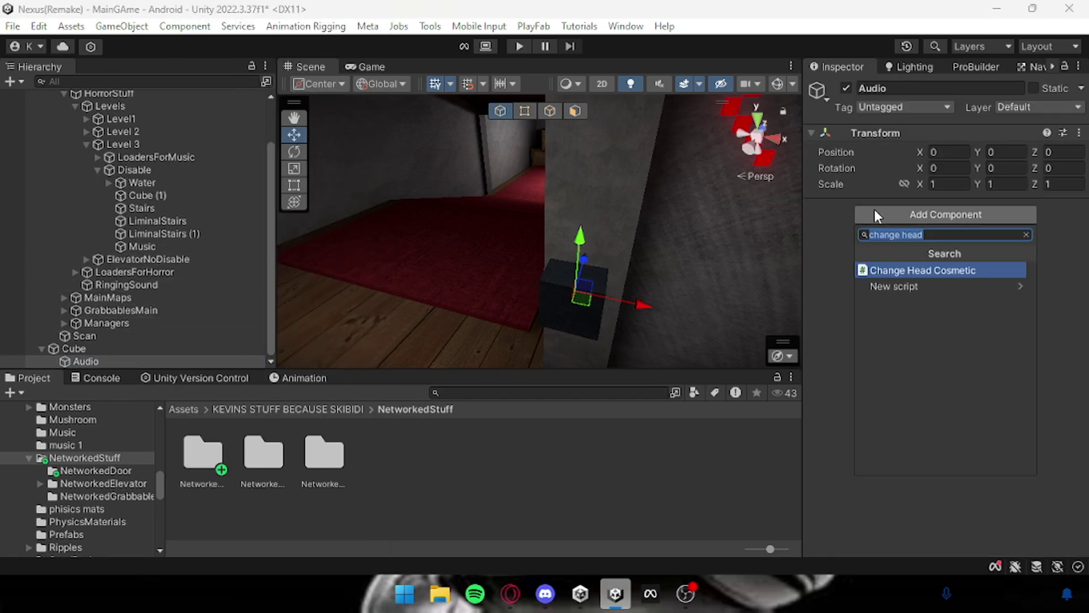
type("aud")
scroll(903, 442, "down", 3)
left_click(910, 332)
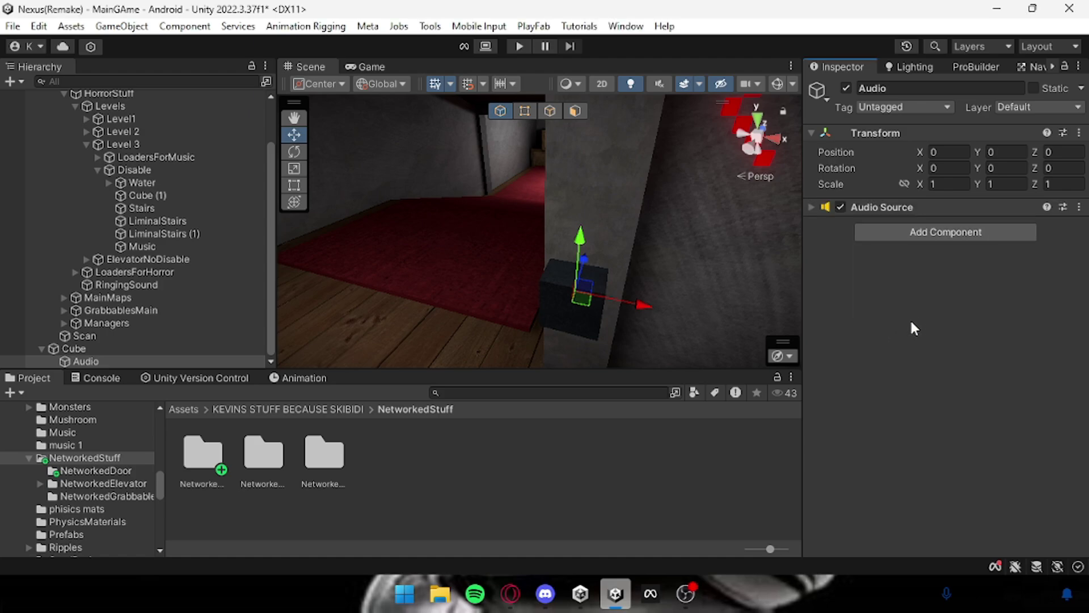
left_click(888, 205)
left_click(920, 360)
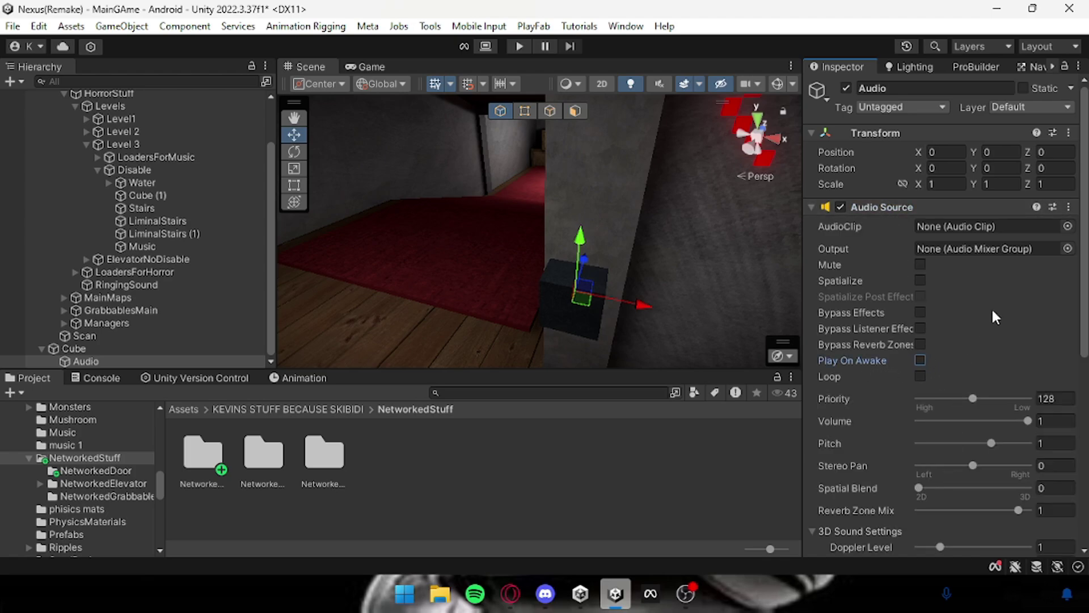
- Browse the button sounds and set the Audio Source's AudioClip to Click
left_click(1068, 226)
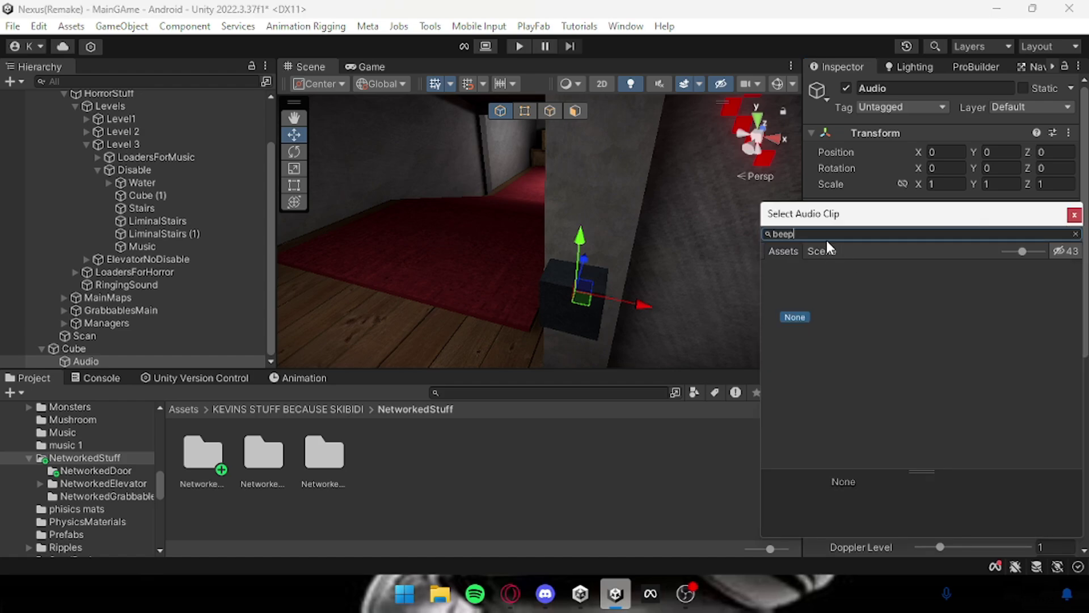
key("BackSpace")
left_click(978, 298)
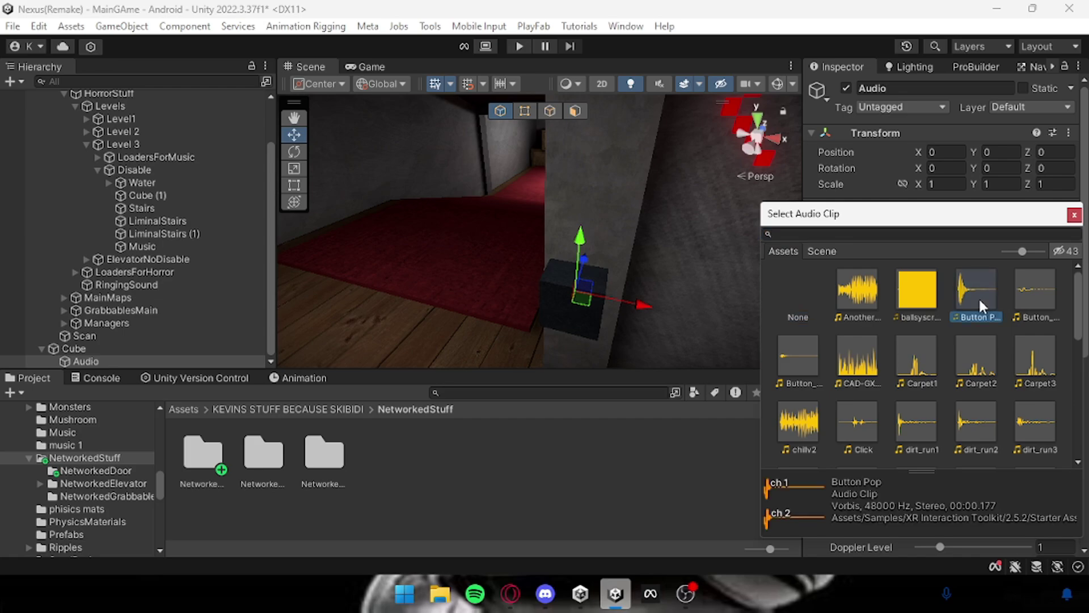
left_click(1045, 301)
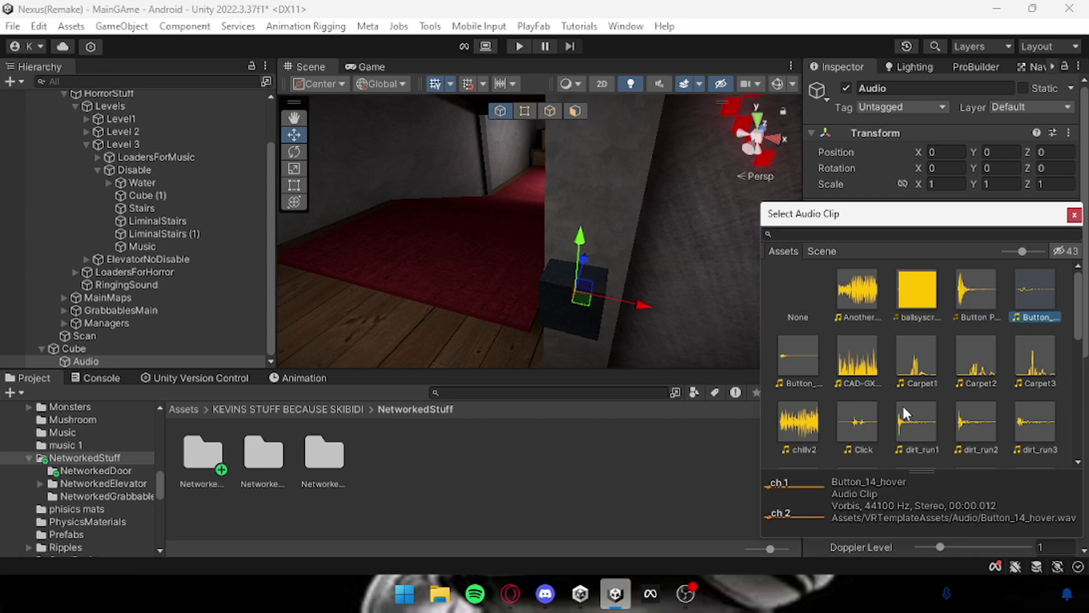
left_click(805, 369)
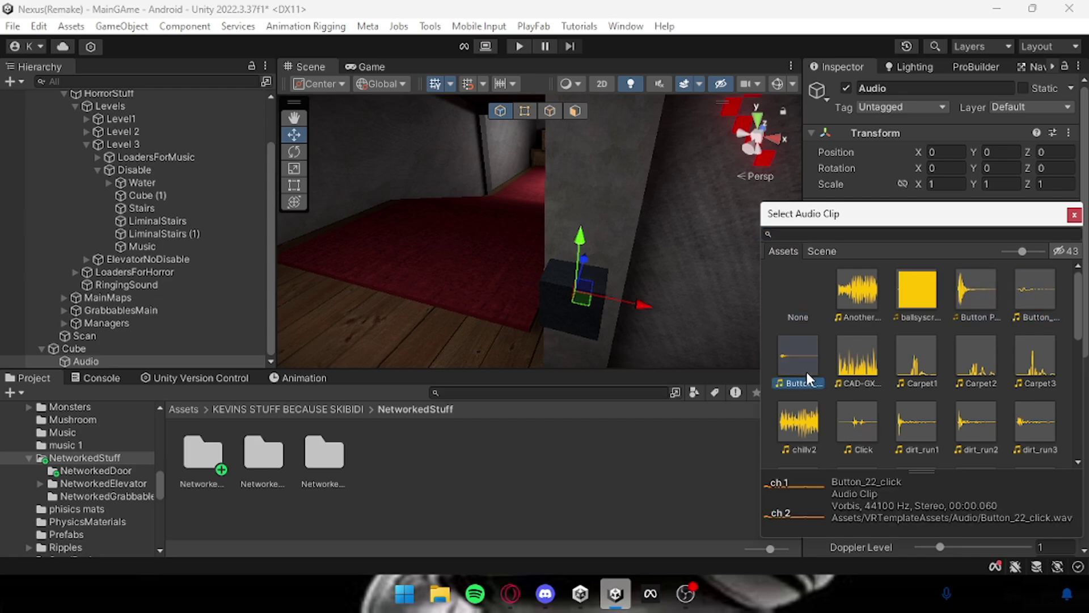
double_click(850, 414)
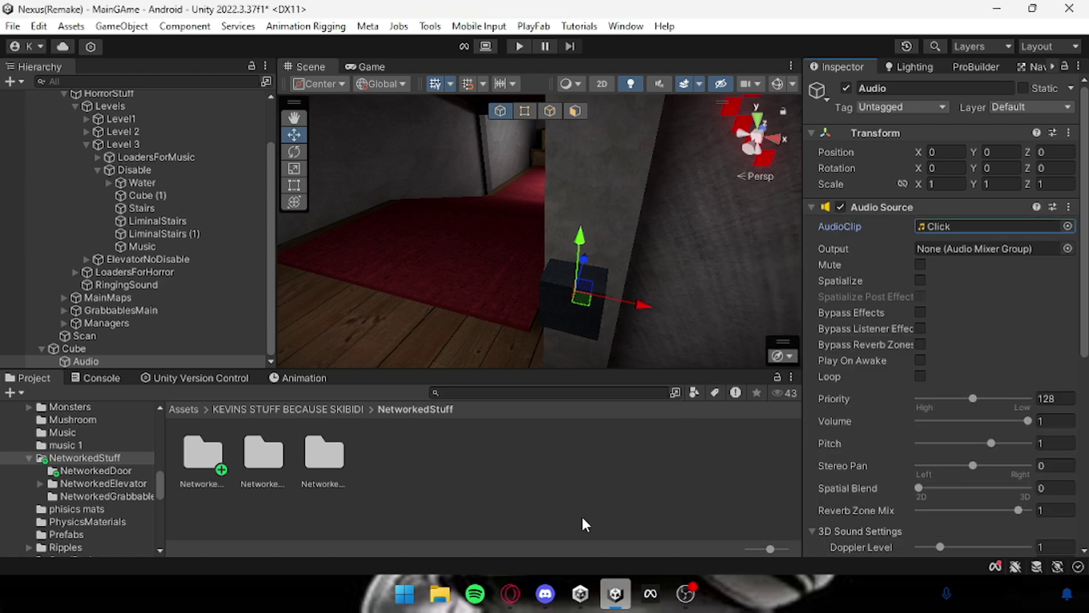
- Assign the Audio child object as the Press Sound in the cube's Ape Door component
left_click(209, 358)
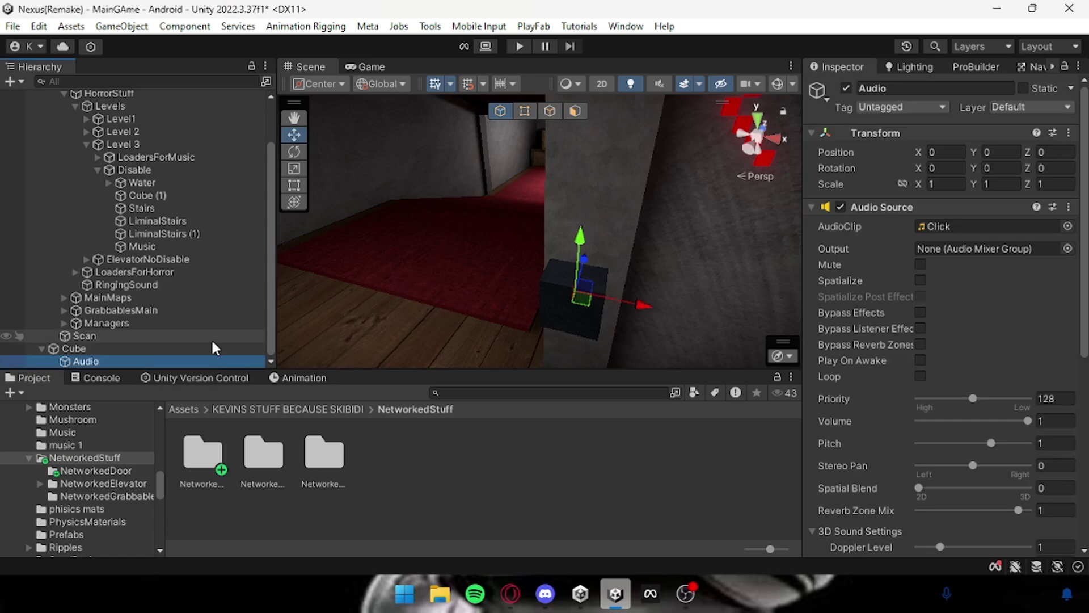
left_click(178, 349)
scroll(873, 426, "down", 5)
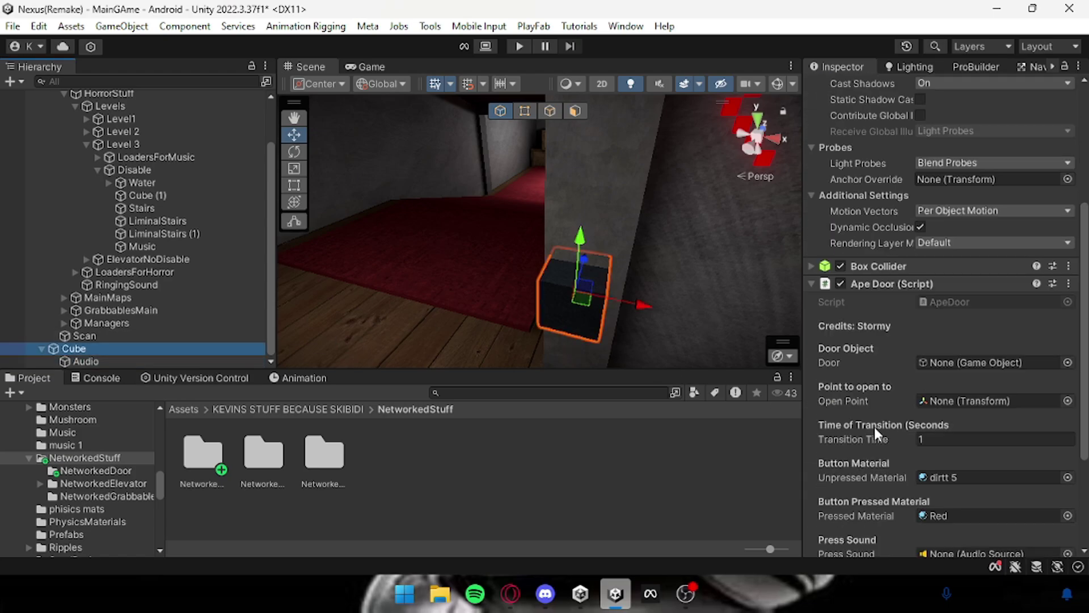
scroll(874, 427, "down", 2)
scroll(884, 425, "down", 2)
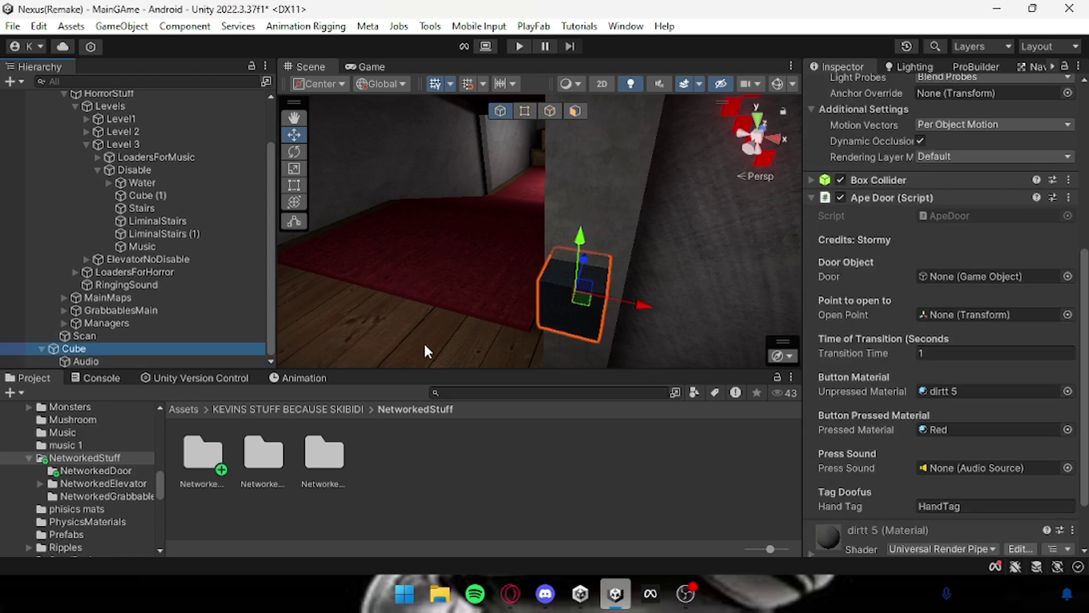
left_click_drag(254, 360, 949, 469)
- Duplicate the button cube and move the copy along the X axis into the middle of the hallway entrance
scroll(862, 438, "up", 1)
key("s")
right_click_drag(581, 322, 641, 302)
left_click_drag(641, 301, 680, 432, "alt")
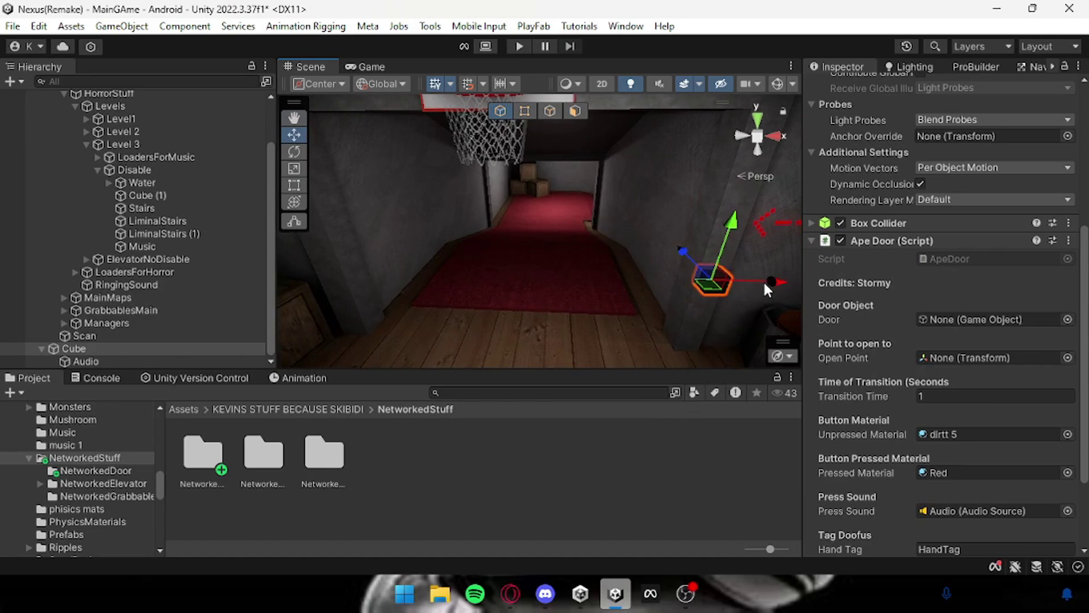
key("ctrl+d")
left_click_drag(772, 282, 627, 285)
- Remove the Ape Door component from the duplicated cube and delete its Audio child object
right_click(893, 246)
left_click(944, 286)
left_click(885, 442)
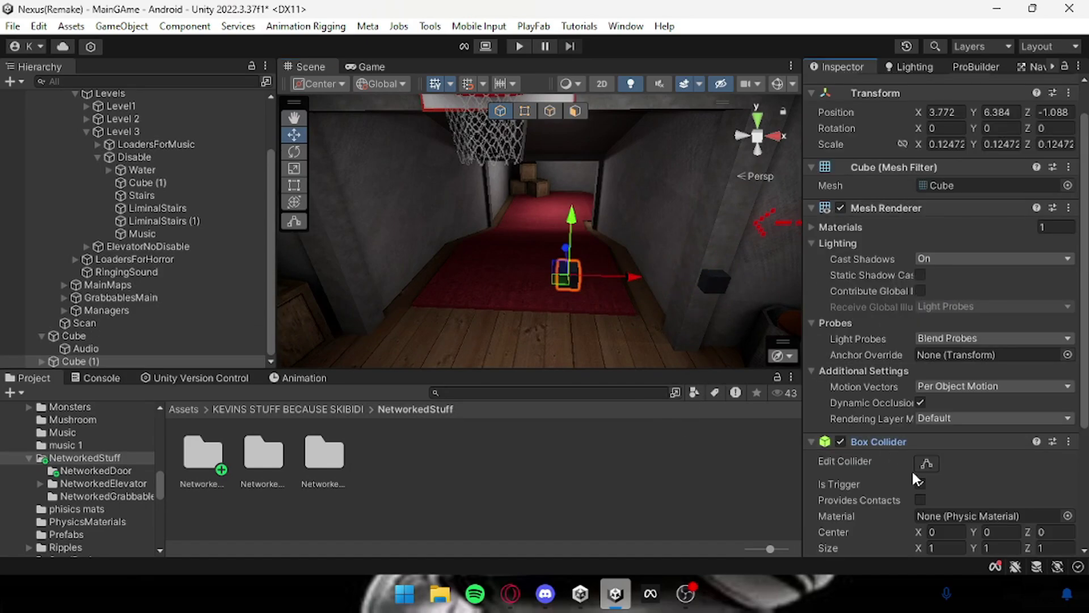
left_click(870, 443)
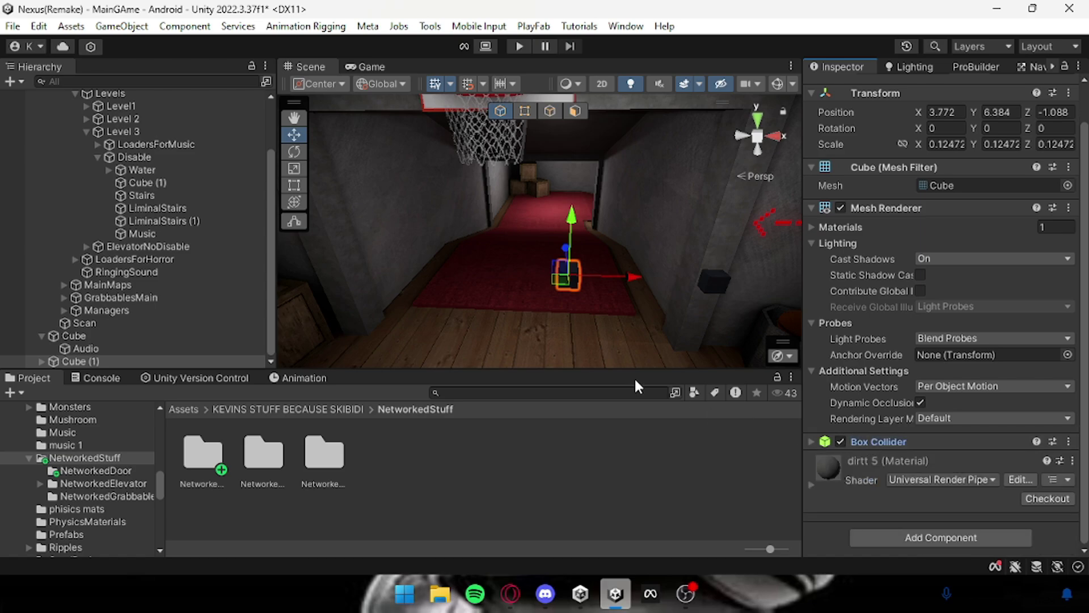
left_click(40, 357)
right_click(80, 362)
left_click(125, 137)
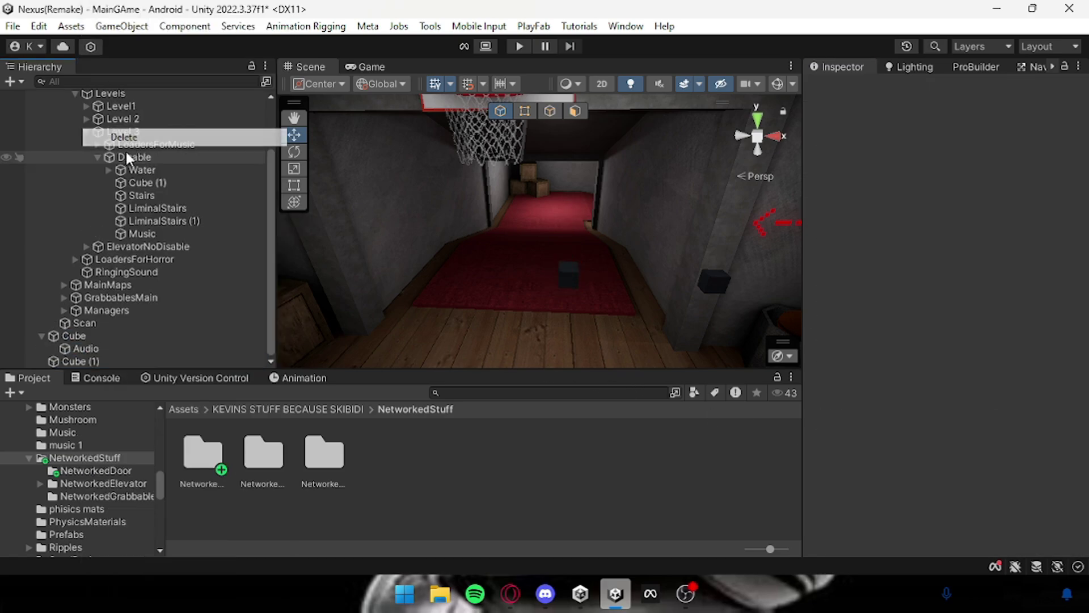
- Scale Cube (1) into a door-sized slab of about 3.13 by 1.87 by 0.44
left_click(129, 361)
left_click(294, 168)
right_click_drag(327, 249, 539, 266)
left_click_drag(491, 239, 510, 301)
right_click_drag(510, 300, 618, 228)
left_click_drag(591, 245, 655, 227)
left_click(604, 237)
left_click_drag(540, 193, 540, 180)
- Move the door slab into the doorway frame at about X 3.465, Z -0.725
key("w")
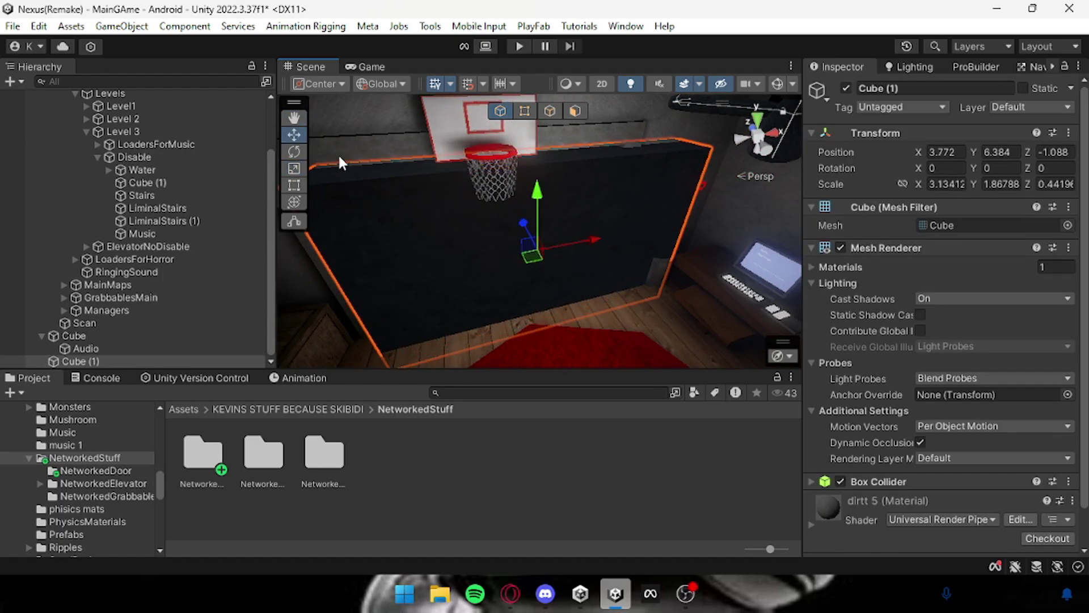
left_click_drag(530, 257, 494, 243)
right_click_drag(494, 193, 516, 209)
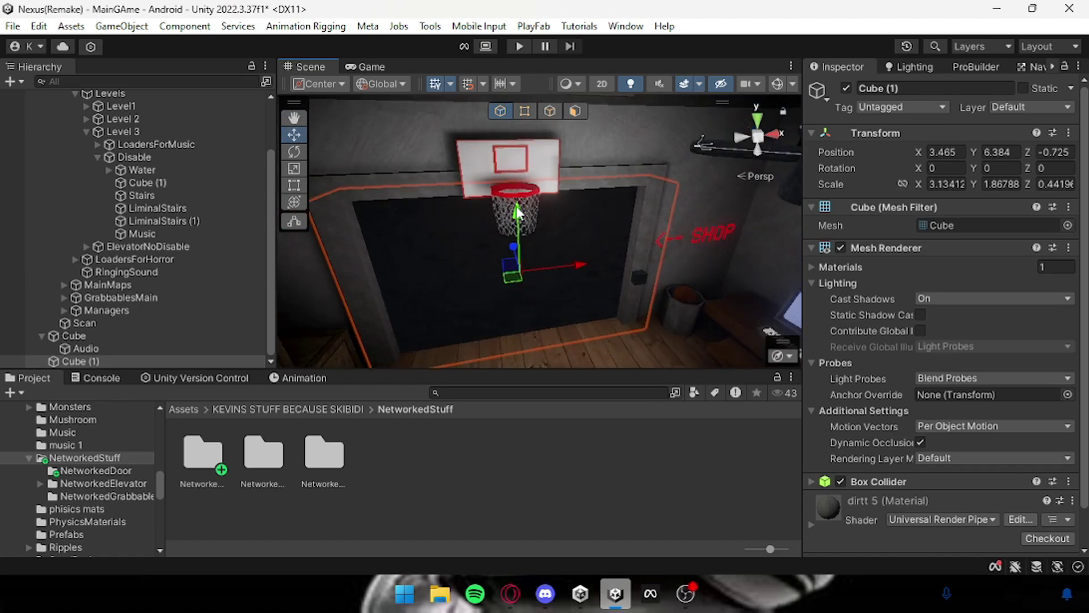
- Assign Cube (1) as the Door object in the button cube's Ape Door component
left_click(638, 284)
scroll(864, 355, "down", 5)
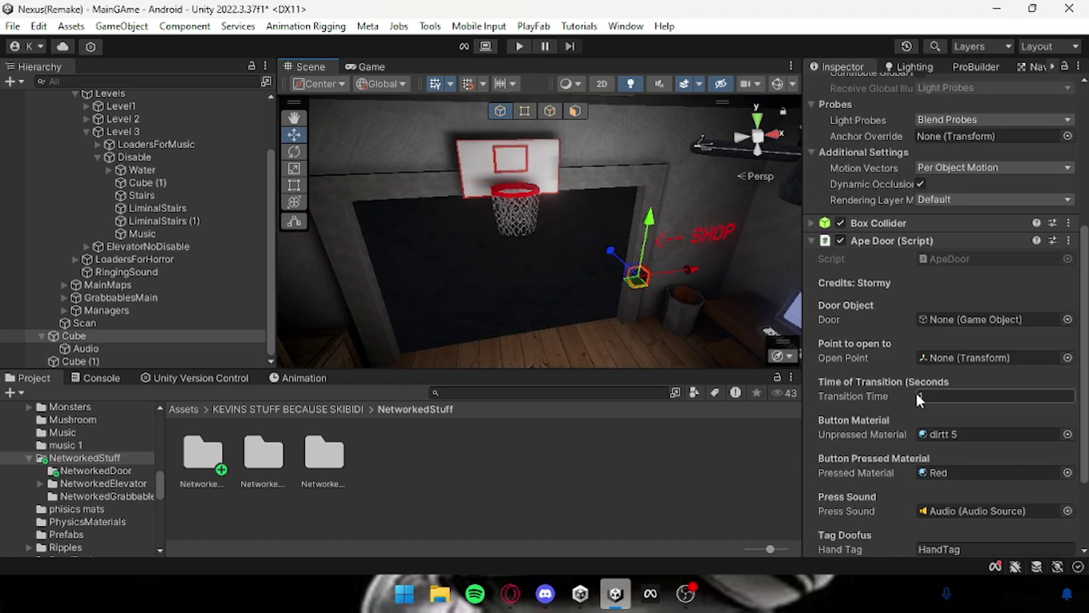
left_click_drag(134, 360, 976, 321)
scroll(974, 335, "down", 3)
scroll(959, 335, "up", 3)
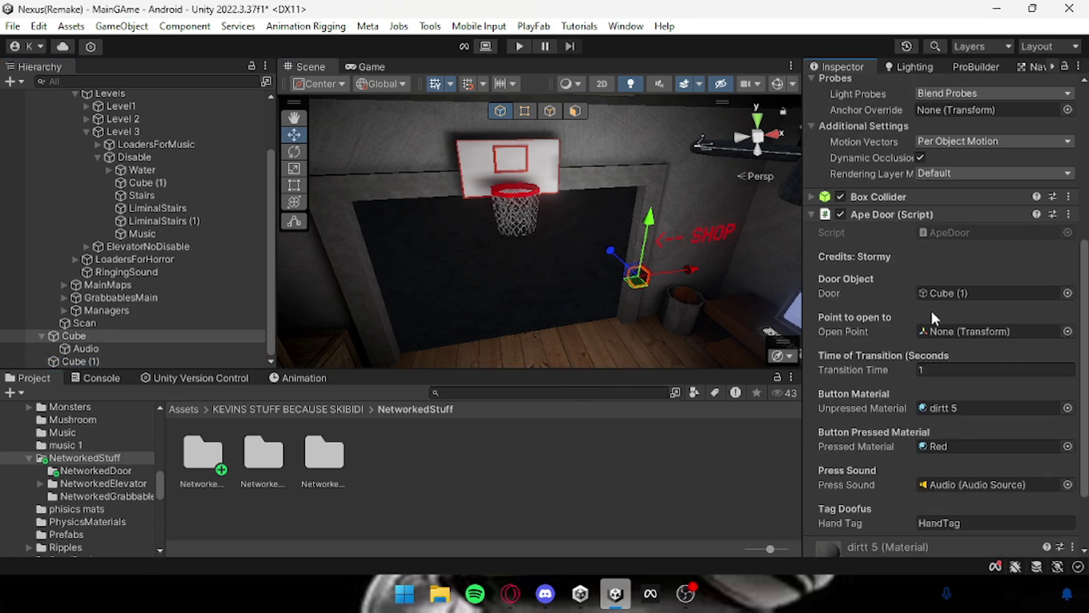
- Create an empty object at the root level of the cubes and name it OpenPoint
right_click_drag(601, 298, 489, 273)
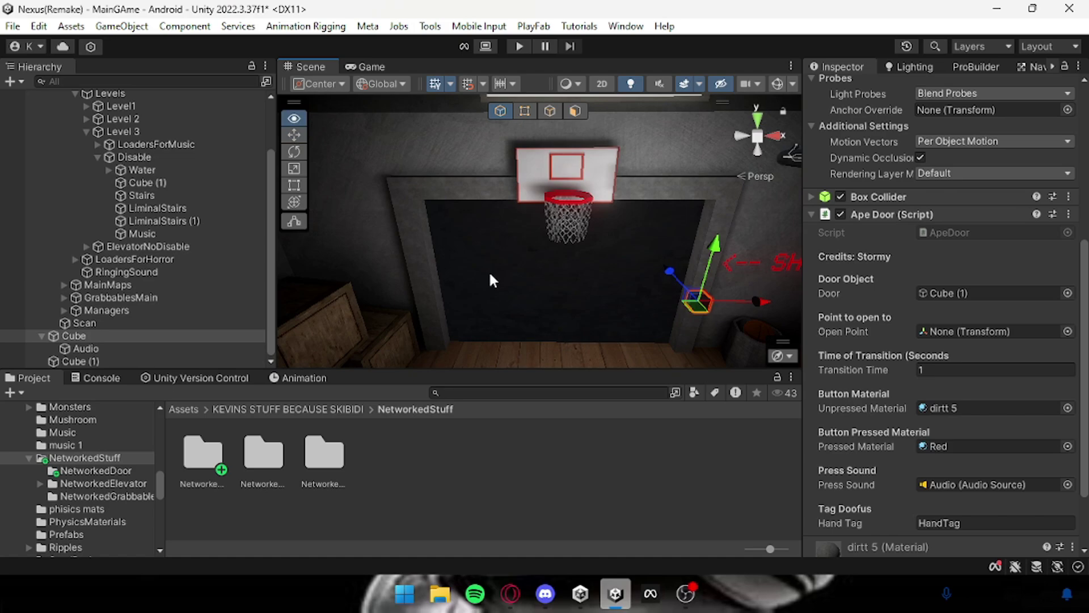
right_click(138, 363)
left_click(74, 100)
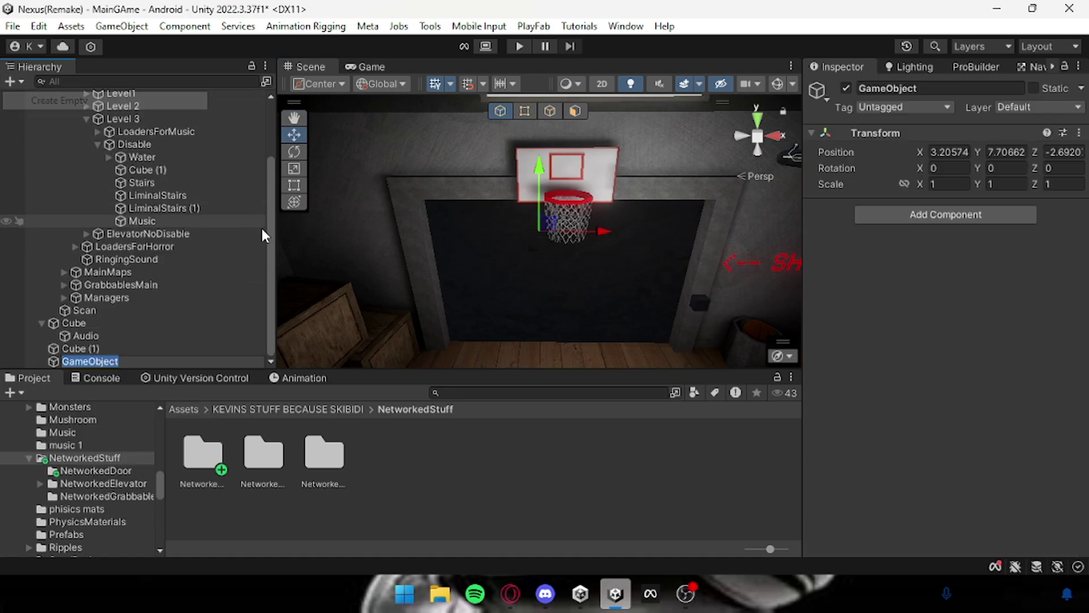
key("f")
left_click(883, 87)
key("BackSpace")
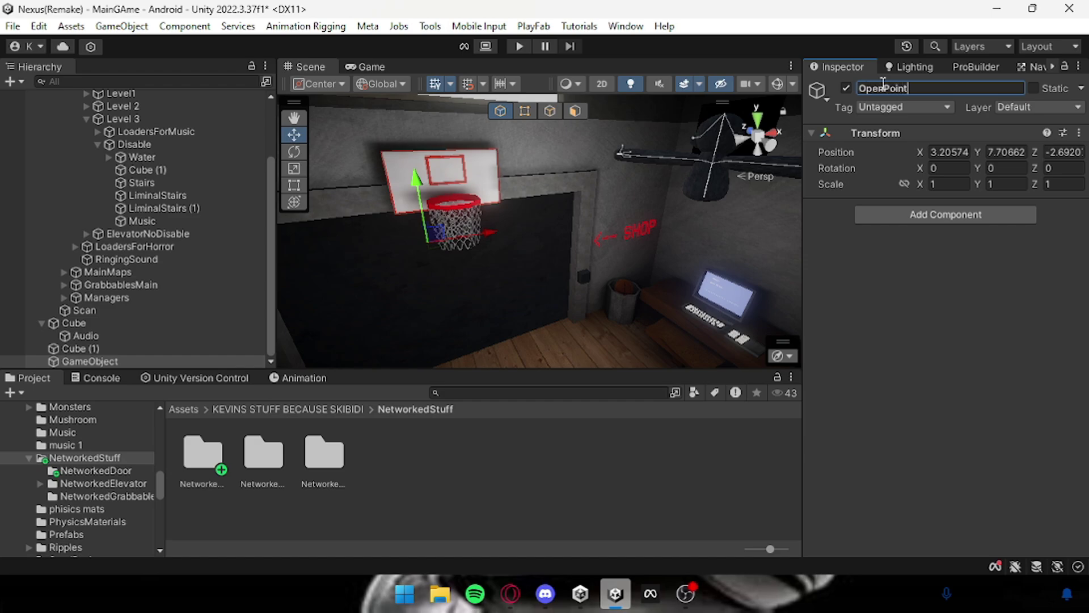
key("Return")
- Align OpenPoint with the door slab horizontally at about X 3.426, Z -1.059
right_click_drag(572, 285, 798, 273)
key("s")
left_click_drag(594, 203, 403, 202)
right_click_drag(426, 203, 295, 173)
key("d")
left_click_drag(495, 211, 529, 208)
right_click_drag(533, 207, 618, 213)
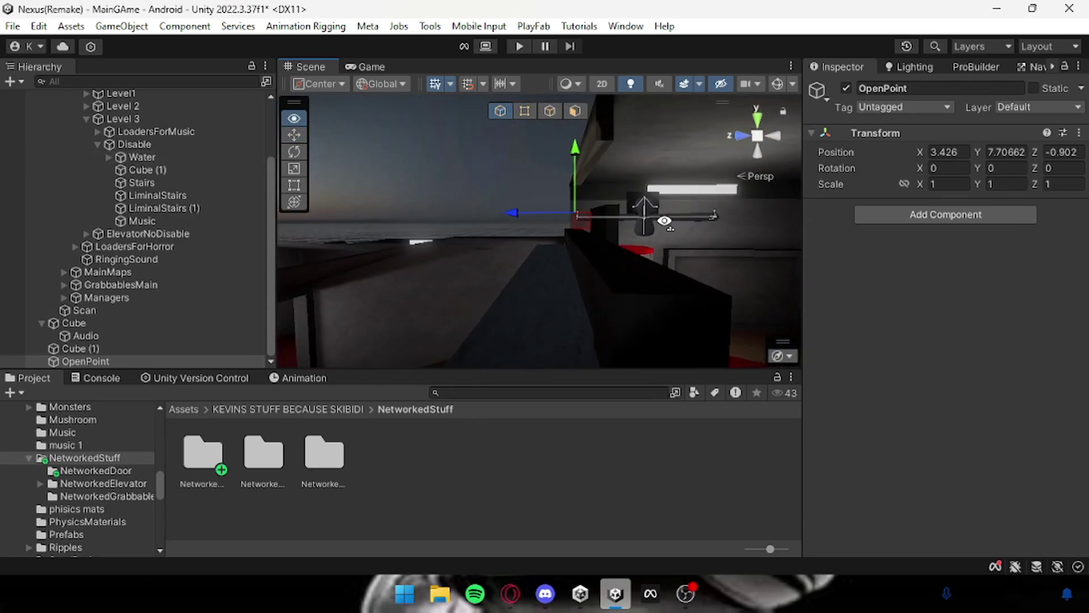
left_click_drag(513, 212, 534, 212)
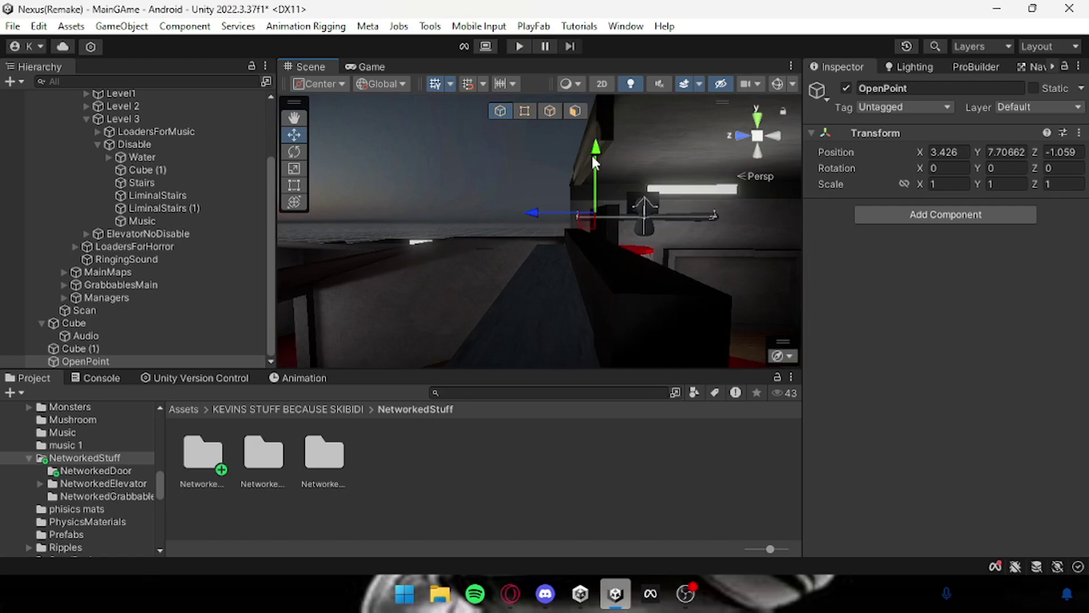
- Raise OpenPoint above the basketball hoop and fine-tune its height
left_click_drag(596, 154, 596, 134)
right_click_drag(596, 134, 355, 187)
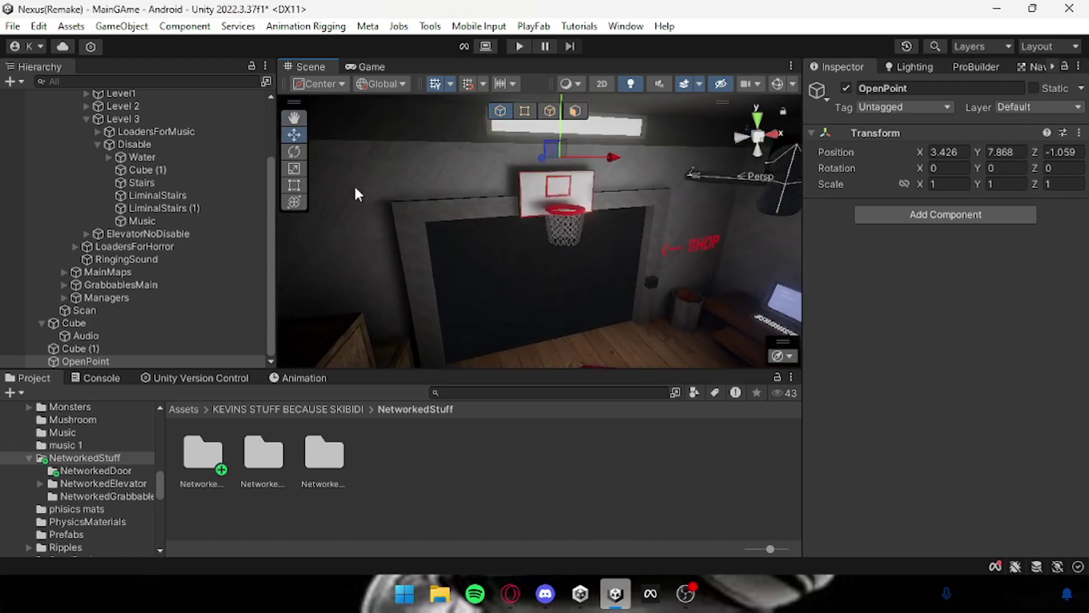
right_click_drag(554, 151, 550, 110)
left_click(555, 151)
key("ctrl+z")
left_click_drag(556, 156, 557, 135)
- Assign OpenPoint as the Open Point in the button cube's Ape Door component
left_click(653, 322)
scroll(906, 379, "down", 5)
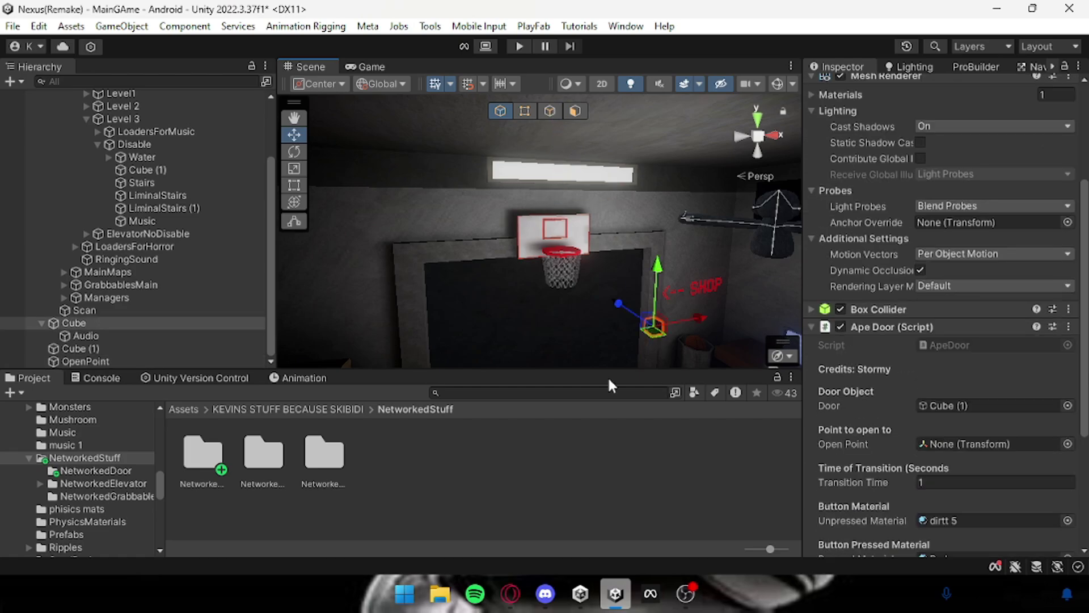
left_click_drag(85, 360, 948, 444)
scroll(948, 444, "down", 4)
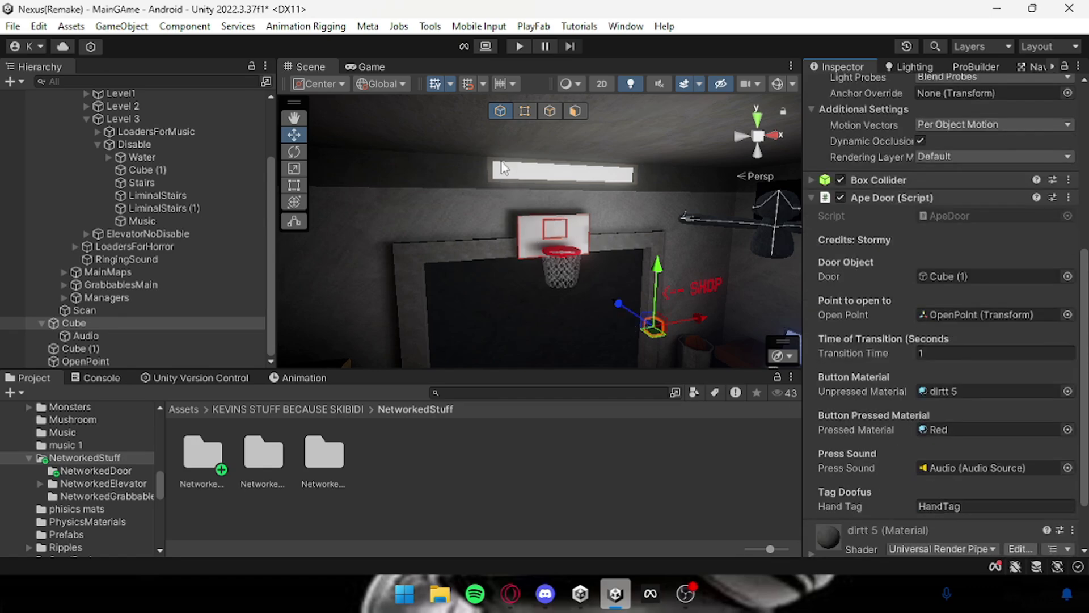
- Run the game in Play mode and bring up the Scene view
left_click(518, 48)
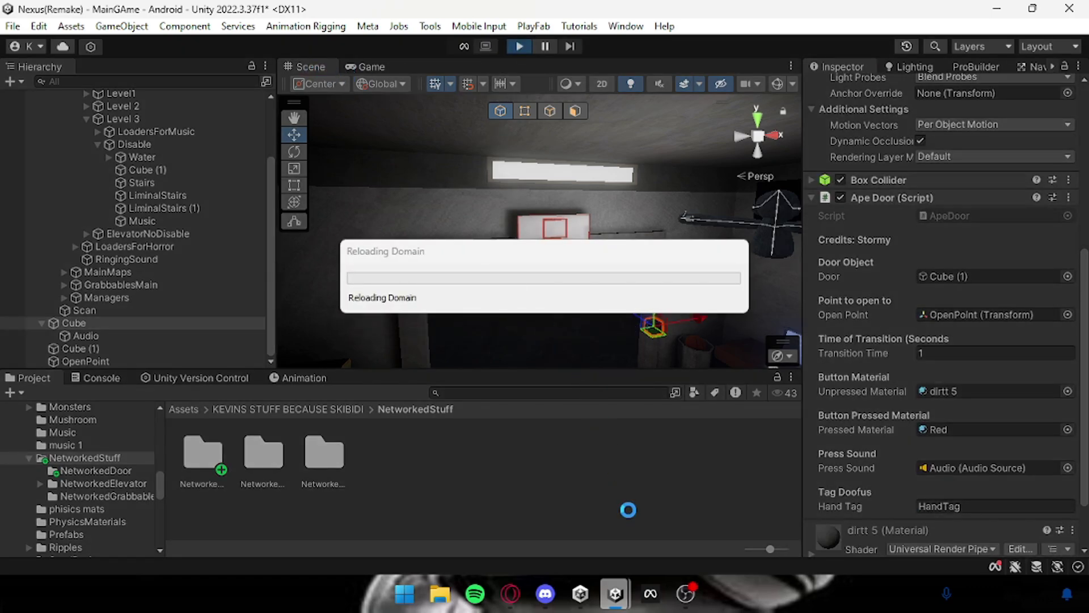
left_click(687, 594)
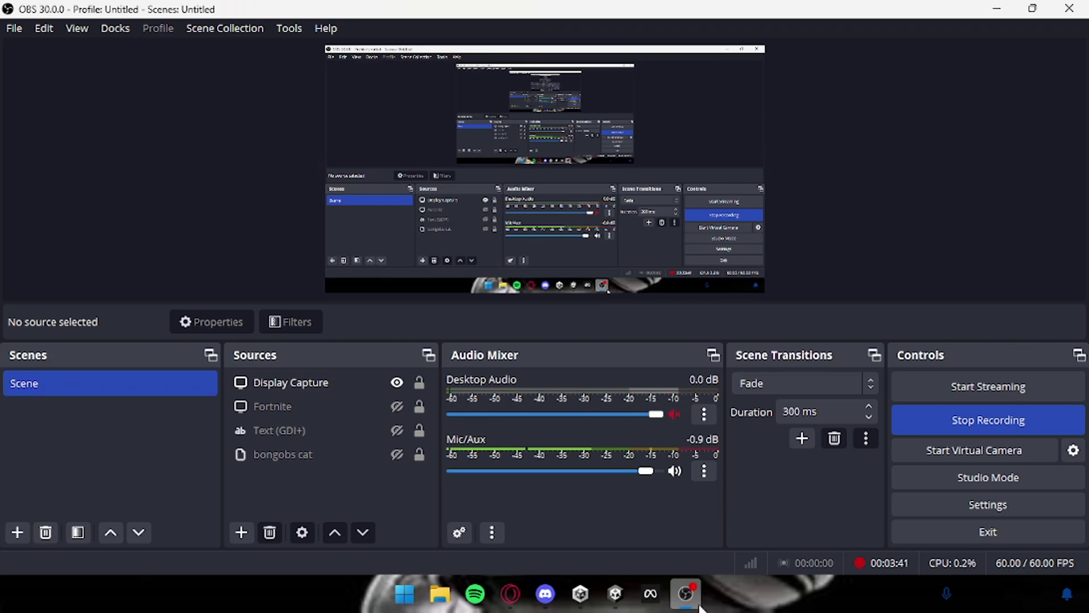
left_click(616, 594)
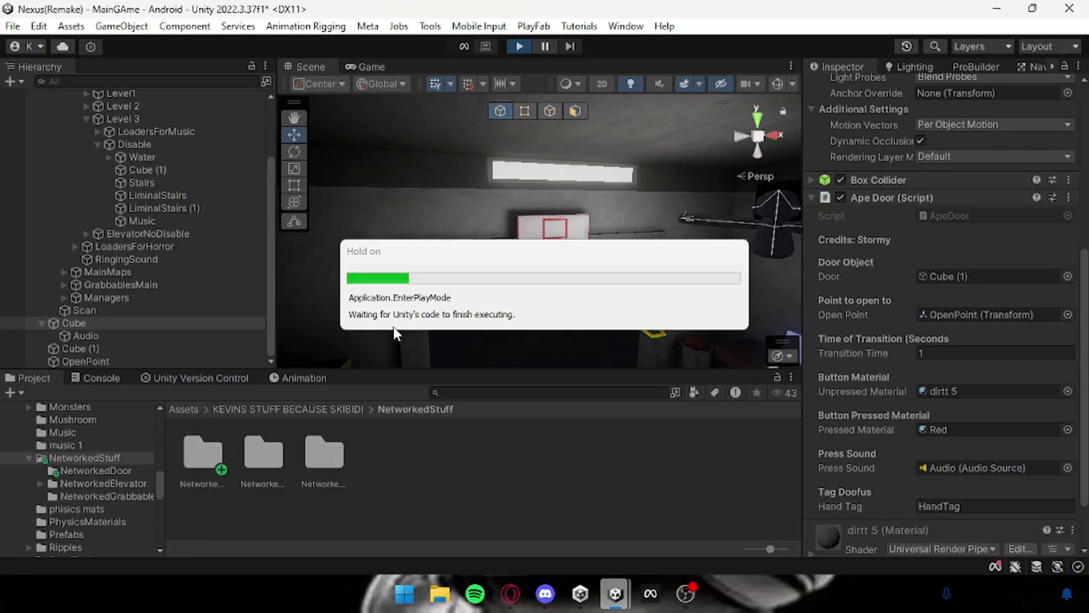
left_click(304, 67)
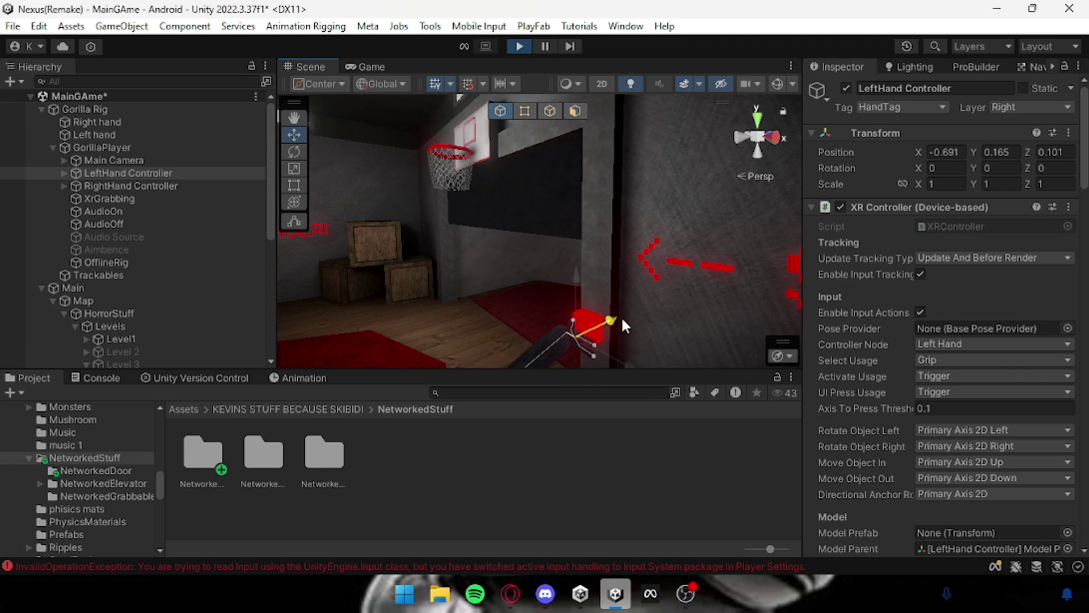
- Move the LeftHand Controller away from the button and review the button cube's Ape Door settings during Play mode
left_click_drag(621, 316, 499, 360)
left_click(559, 431)
key("s")
right_click_drag(510, 272, 567, 396)
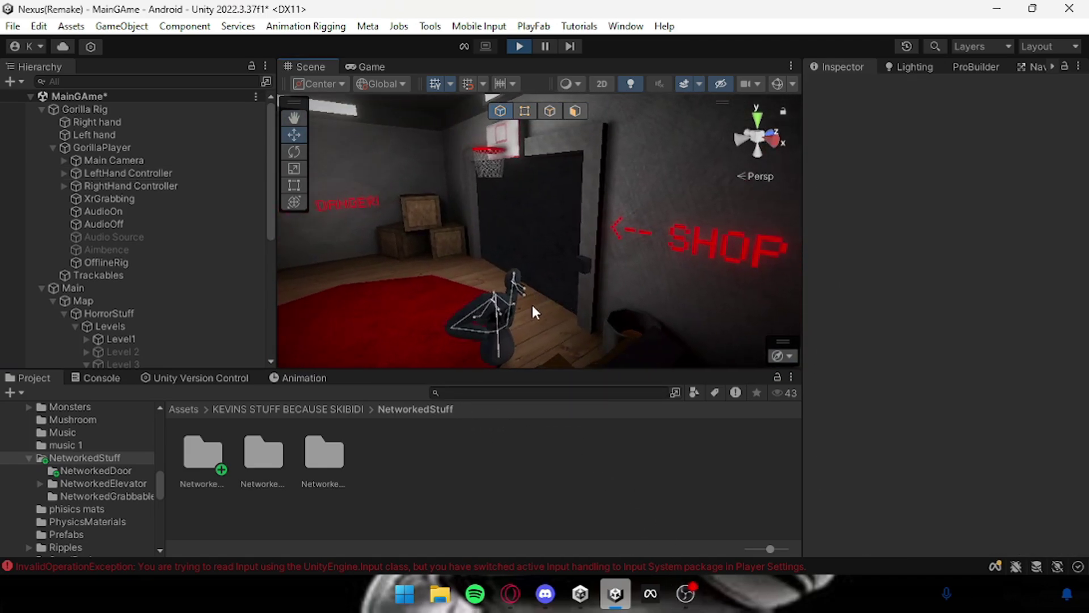
scroll(593, 261, "up", 5)
left_click(597, 270)
scroll(859, 369, "down", 8)
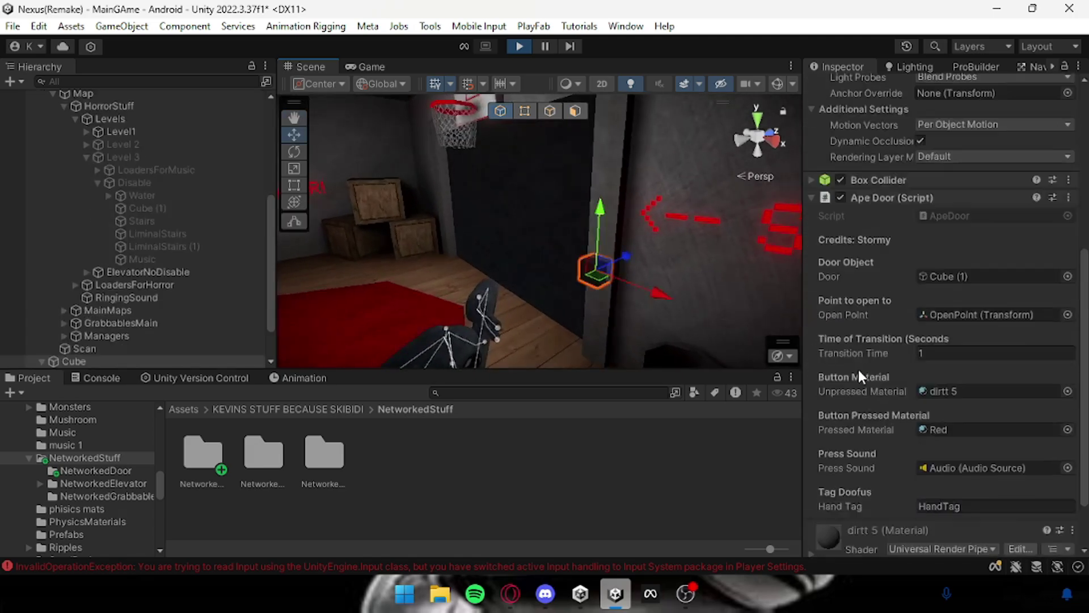
left_click(766, 425)
- Test the door by moving the LeftHand Controller toward the button and watch the doorway
right_click_drag(580, 301, 440, 335)
scroll(172, 257, "up", 6)
left_click(124, 172)
right_click_drag(371, 247, 351, 271)
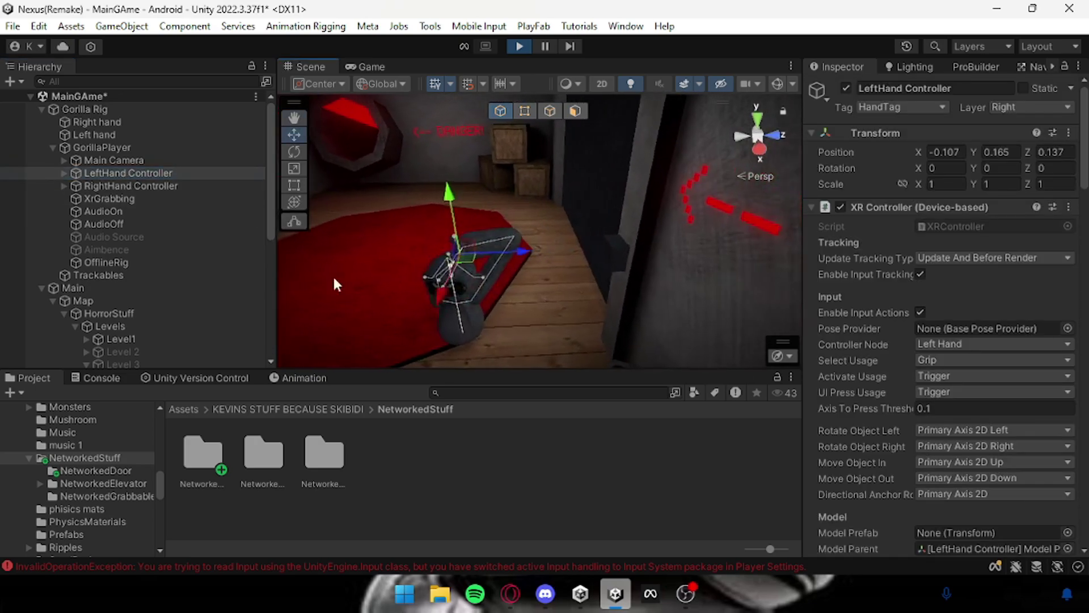
left_click_drag(499, 256, 550, 260)
right_click_drag(549, 260, 733, 238)
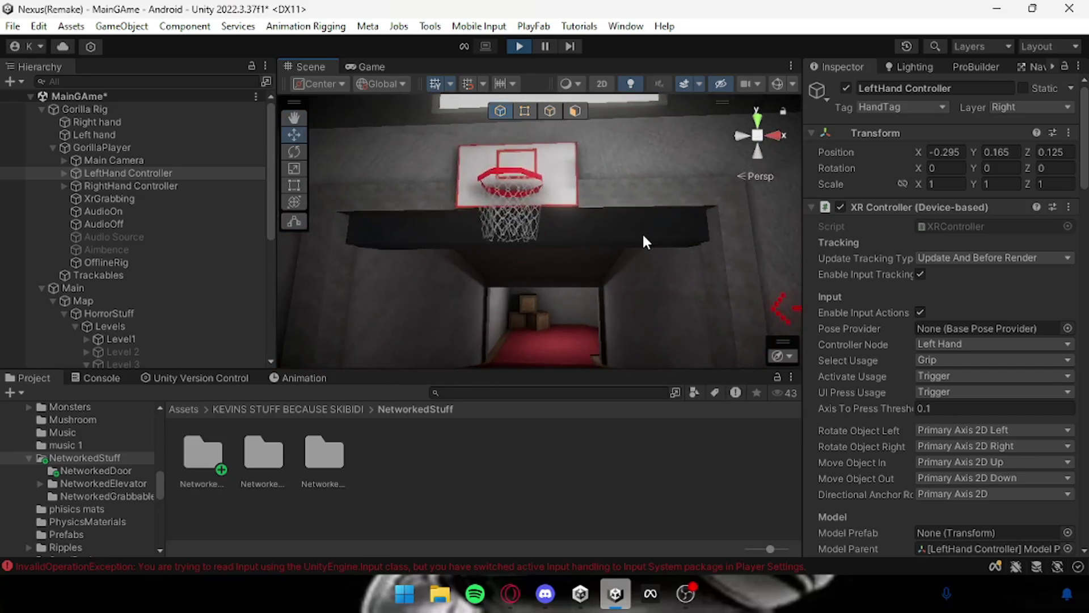
- Set the Transition Time in the button cube's Ape Door component to 0.45 during Play mode
right_click_drag(642, 232, 453, 286)
left_click_drag(435, 281, 485, 274)
right_click_drag(485, 274, 555, 276)
mouse_move(555, 277)
left_mouse_down()
mouse_move(574, 266)
mouse_move(543, 277)
mouse_move(600, 271)
mouse_move(591, 285)
mouse_move(660, 291)
mouse_move(567, 272)
left_mouse_up()
left_click(548, 265)
scroll(942, 393, "down", 5)
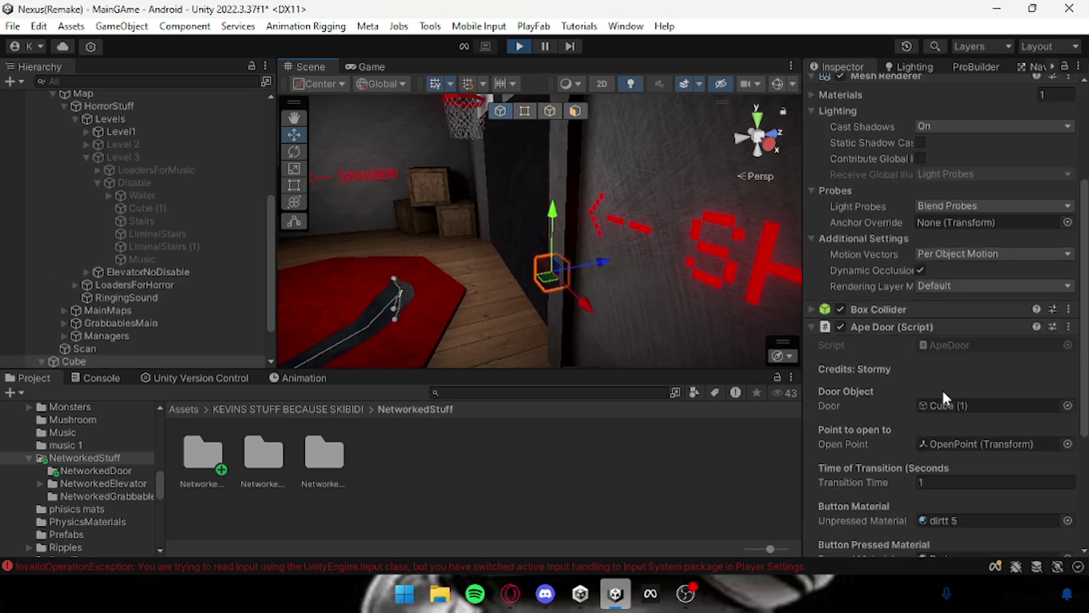
left_click(851, 482)
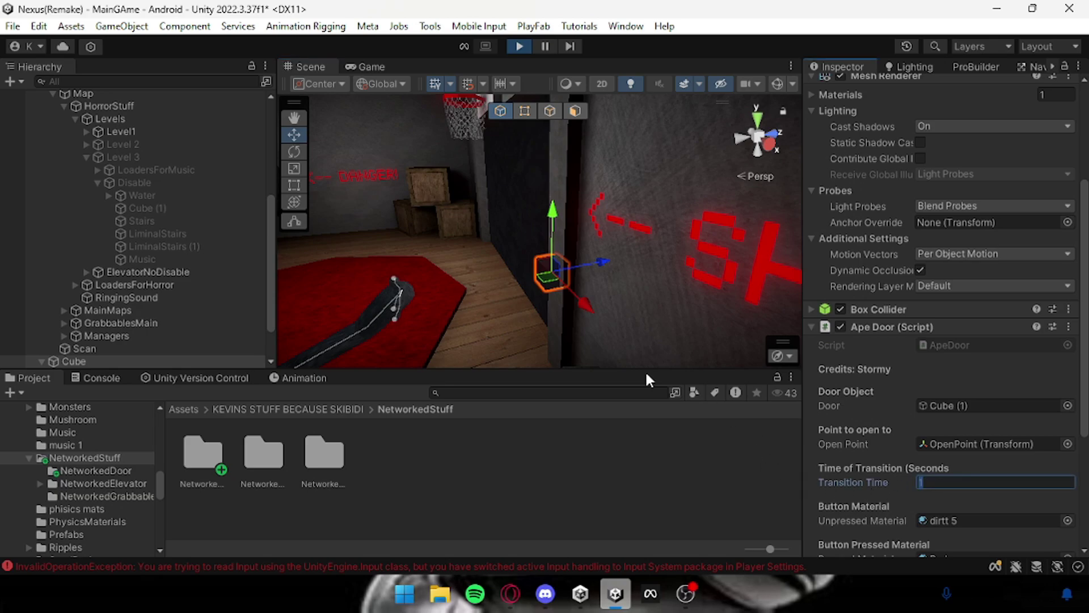
right_click_drag(596, 351, 432, 328)
left_click_drag(837, 482, 826, 478)
- Test the door at the 0.45 transition time by moving the LeftHand Controller toward the button
right_click_drag(496, 357, 567, 357)
scroll(185, 282, "up", 5)
left_click(129, 173)
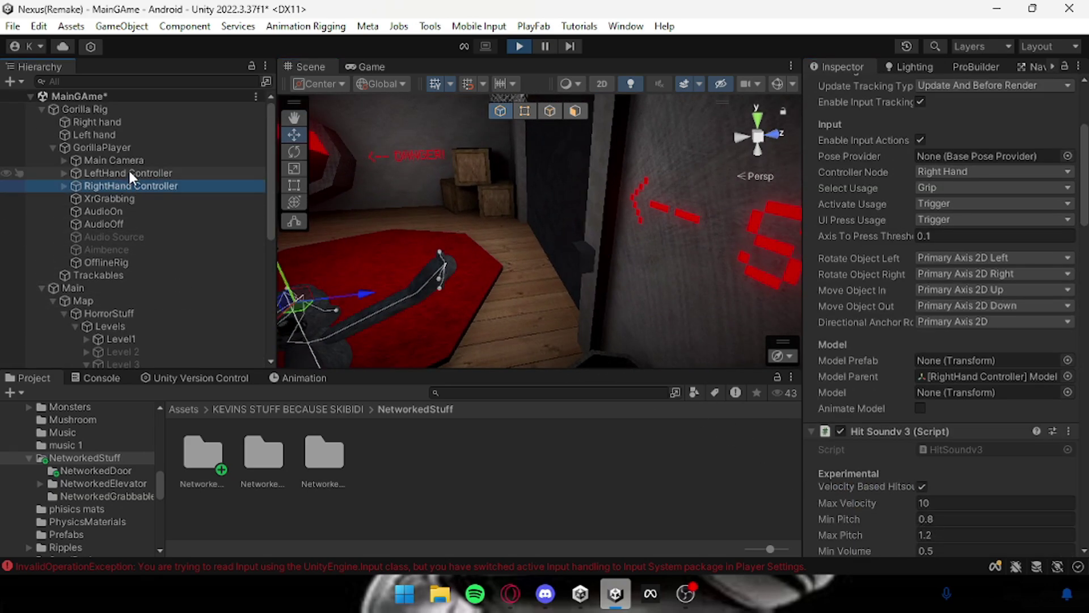
mouse_move(497, 261)
left_mouse_down()
mouse_move(653, 278)
mouse_move(510, 266)
left_mouse_up()
- Set the Transition Time in the button cube's Ape Door component to 2 during Play mode
left_click(586, 266)
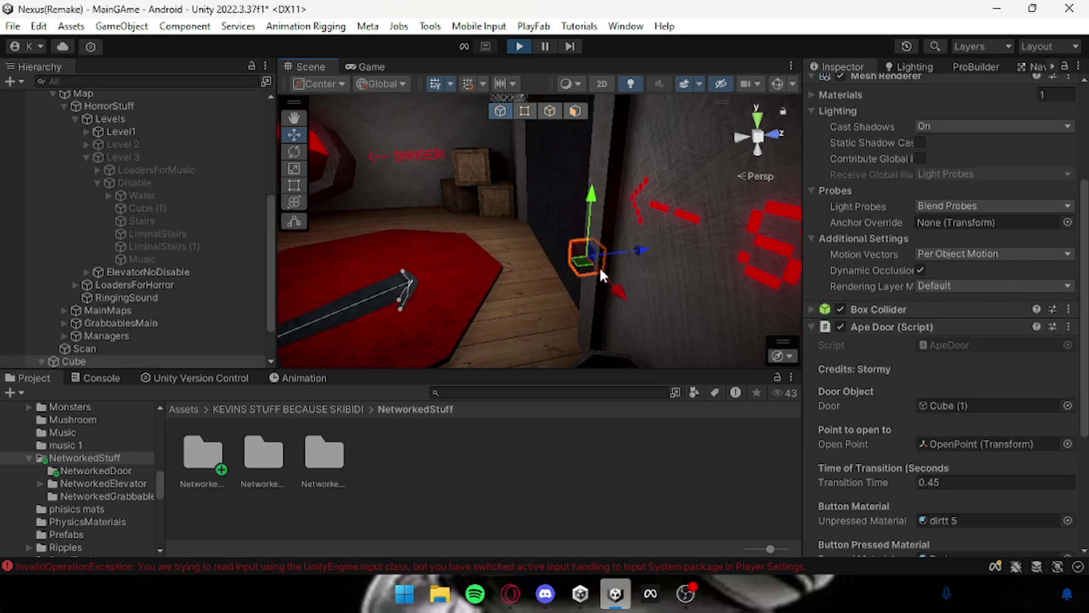
scroll(930, 411, "down", 4)
left_click(981, 311)
type("2")
- Test the door at the 2-second transition time by moving the LeftHand Controller into the button
right_click_drag(584, 295, 511, 286)
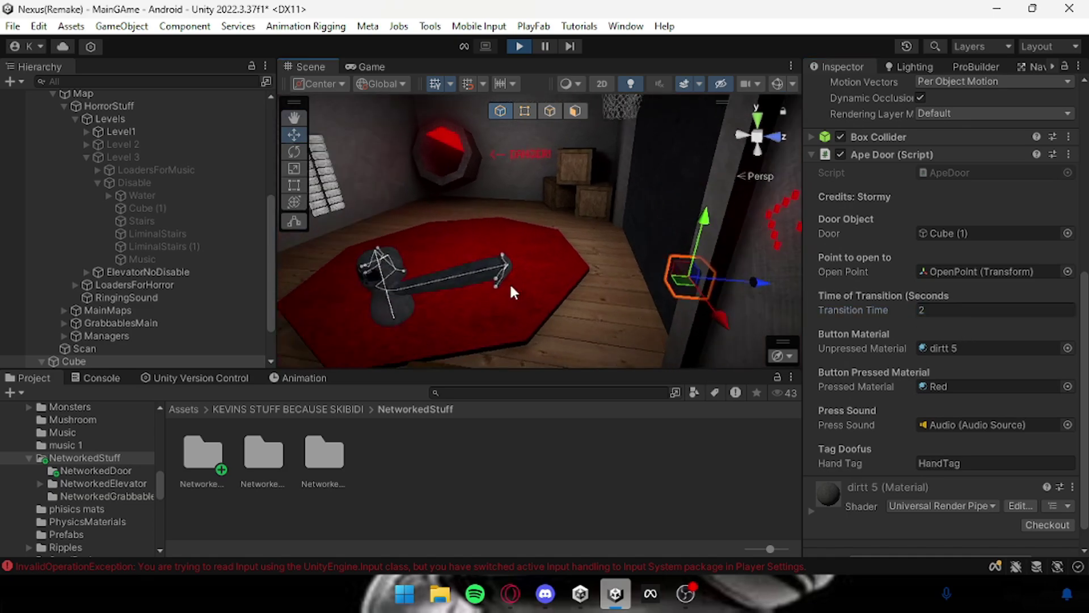
scroll(184, 233, "up", 6)
left_click(142, 174)
right_click_drag(397, 219, 466, 227)
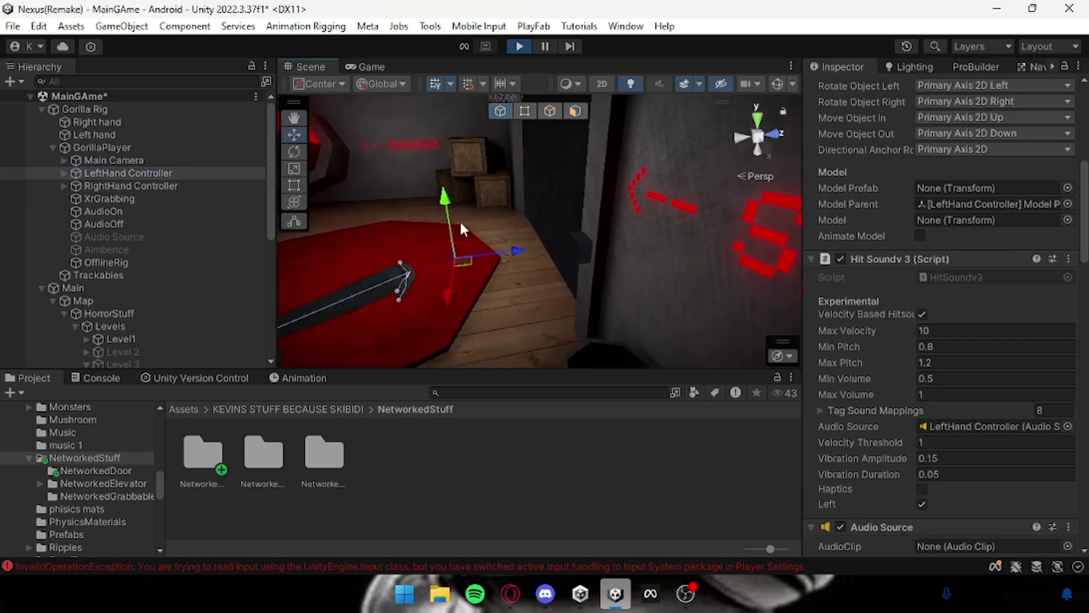
right_click_drag(552, 243, 511, 213)
mouse_move(537, 330)
left_mouse_down()
mouse_move(616, 329)
mouse_move(554, 325)
left_mouse_up()
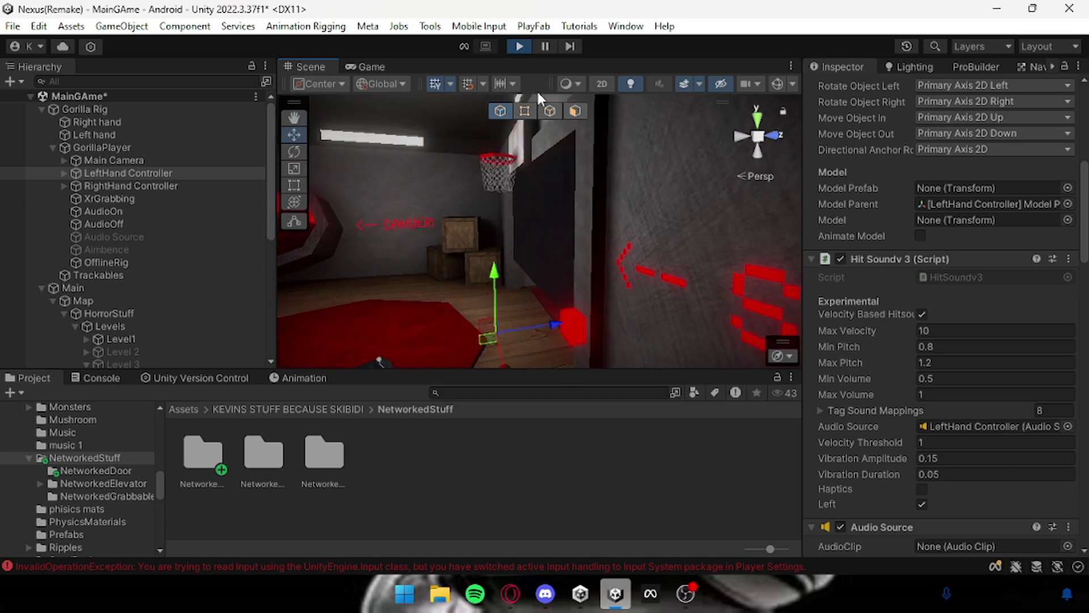
- Stop Play mode, clear the console messages and return to the project files
left_click(519, 47)
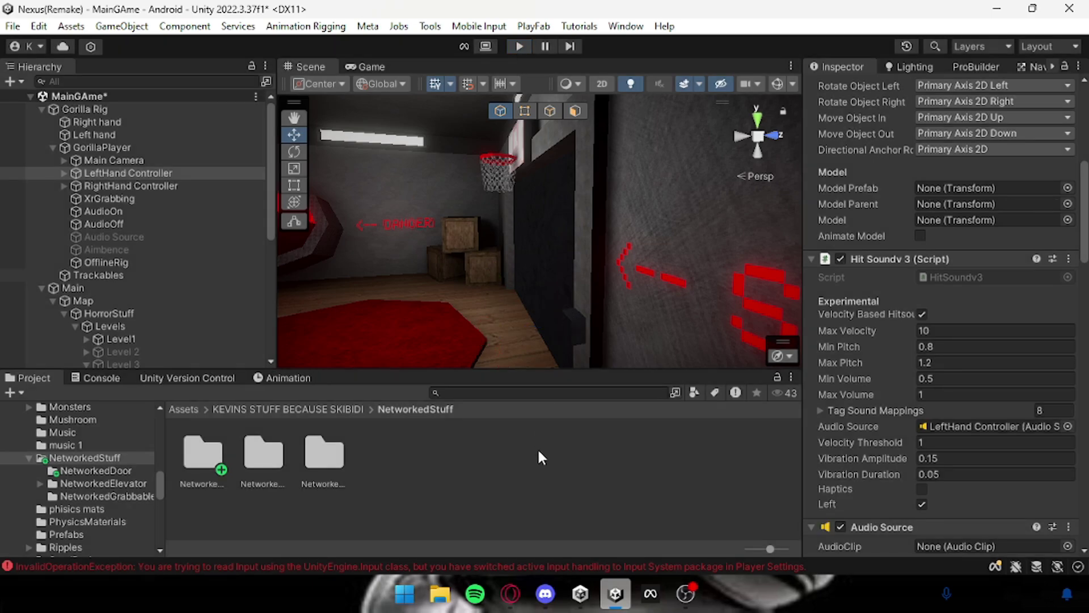
left_click(102, 378)
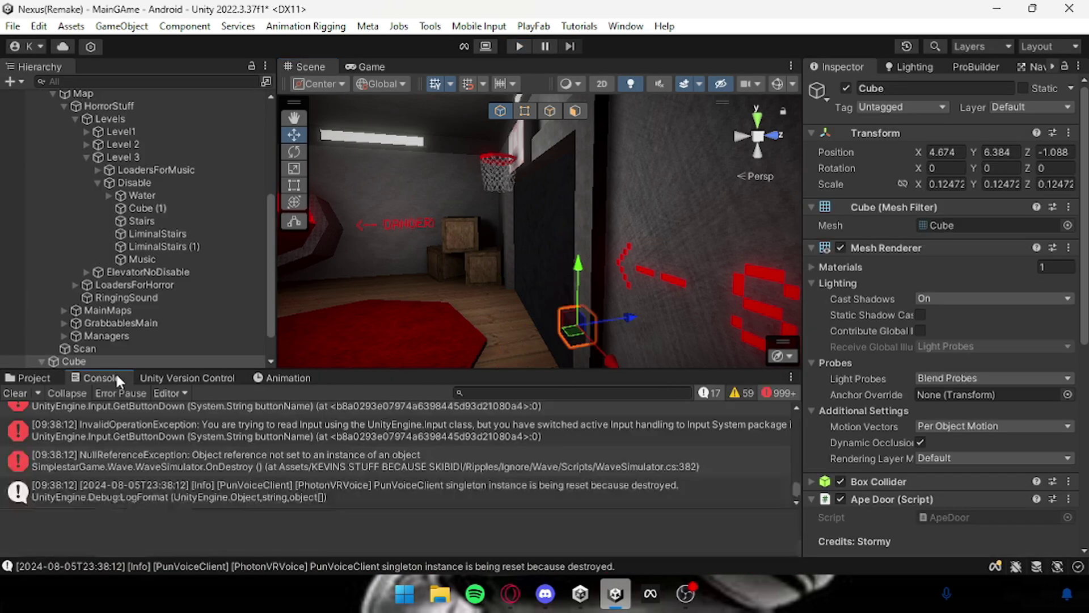
left_click(14, 393)
left_click(18, 378)
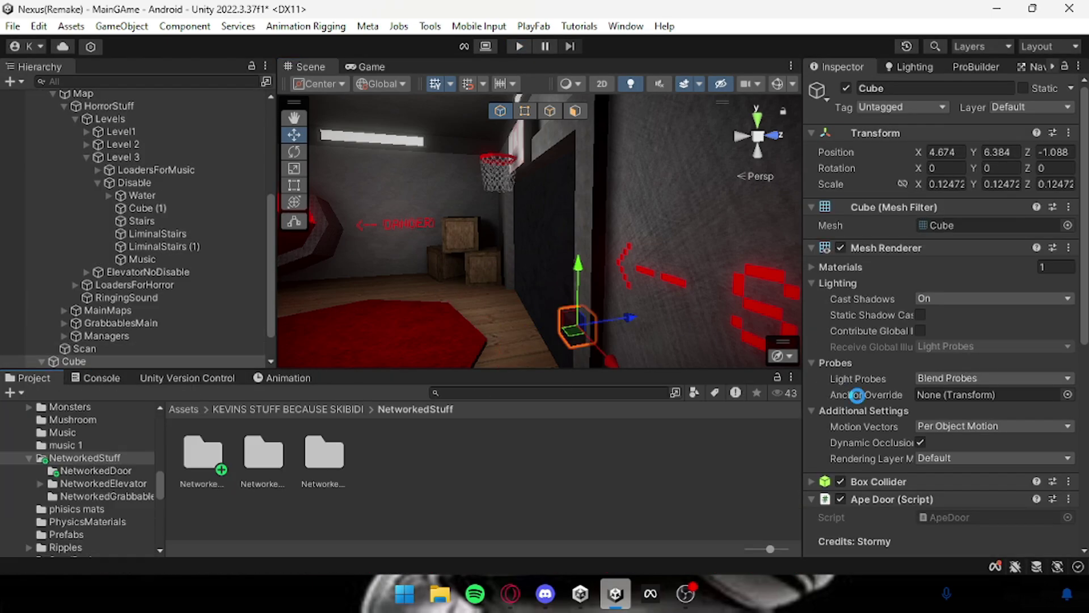
- Add a Photon View component to the button cube
scroll(891, 417, "down", 10)
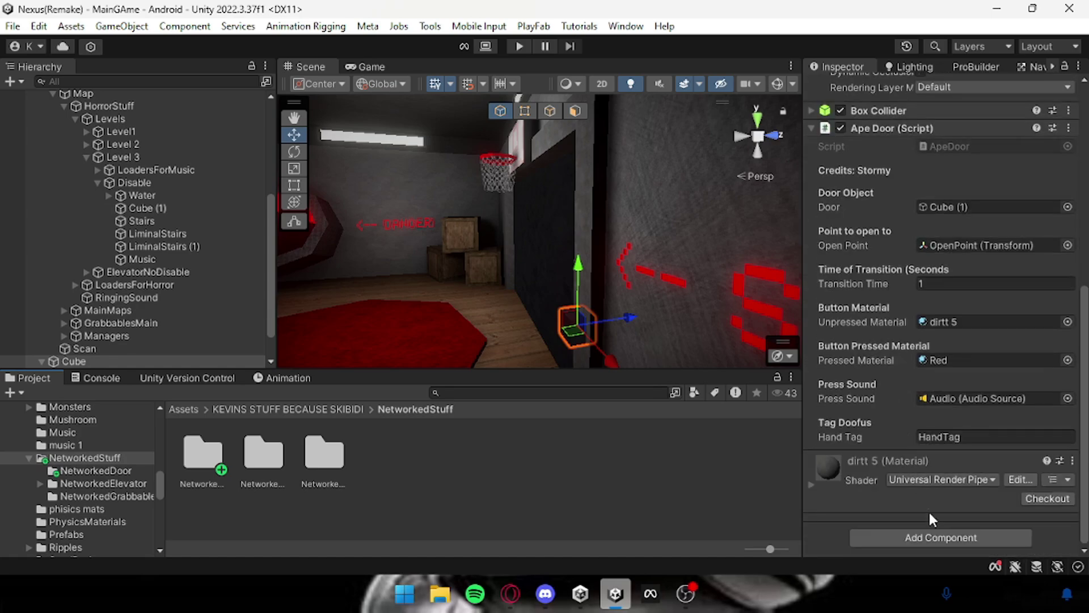
left_click(926, 535)
type("photo")
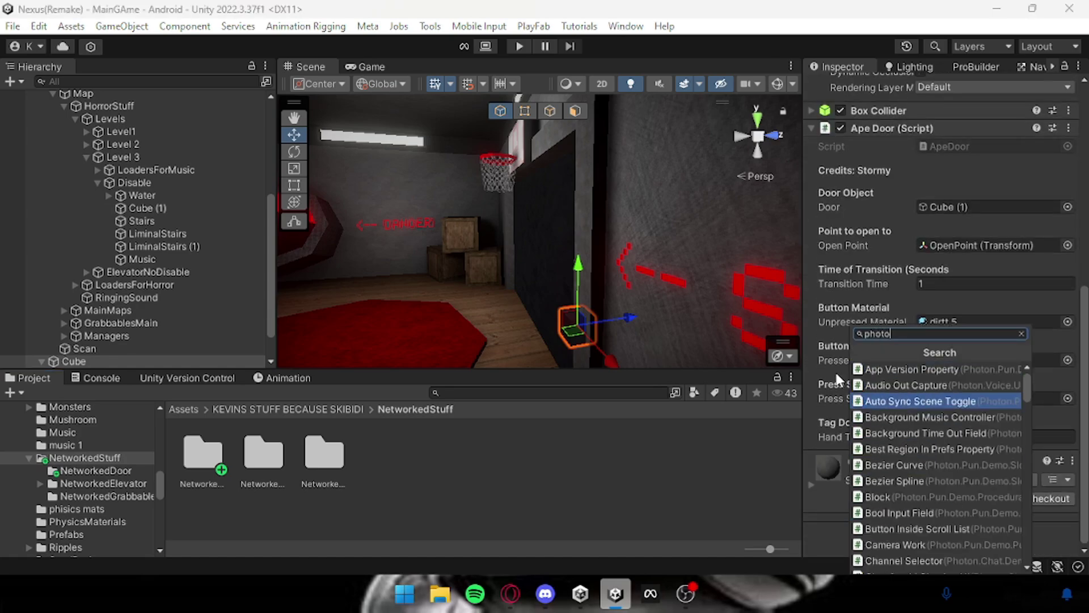
type("n vi")
scroll(936, 454, "down", 5)
left_click(907, 465)
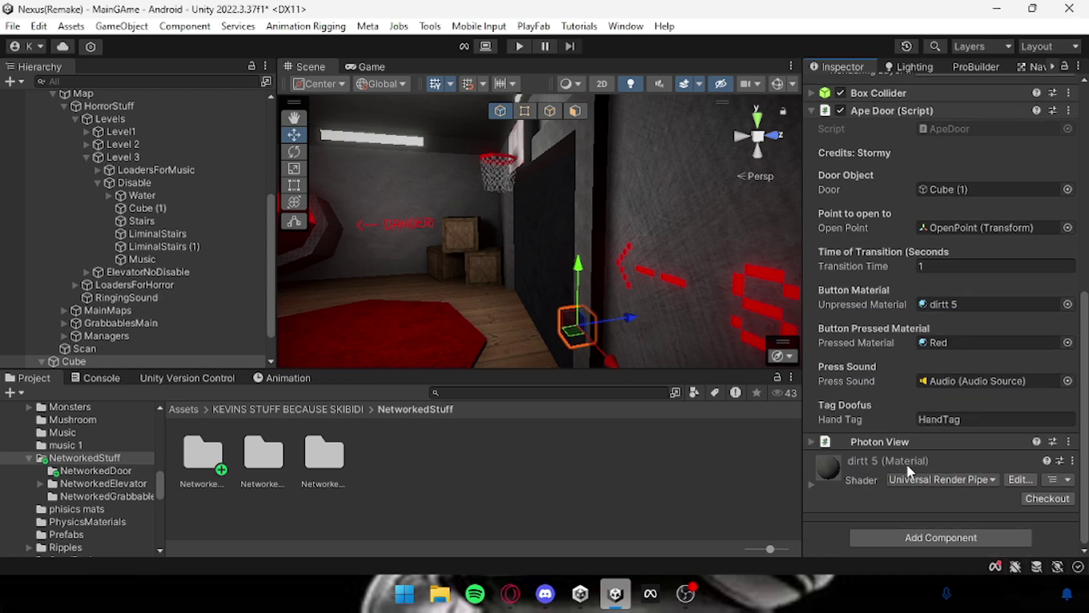
- Set the button cube's Photon View to Reliable Delta Compressed synchronization and Takeover ownership transfer
scroll(887, 435, "down", 3)
left_click(964, 454)
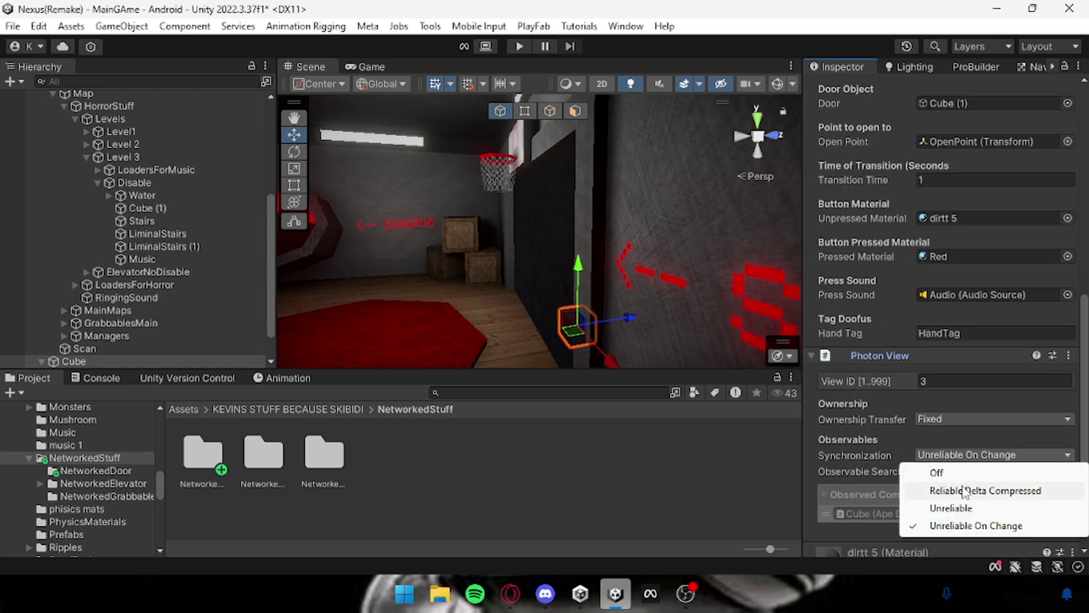
left_click(965, 491)
left_click(964, 418)
left_click(956, 454)
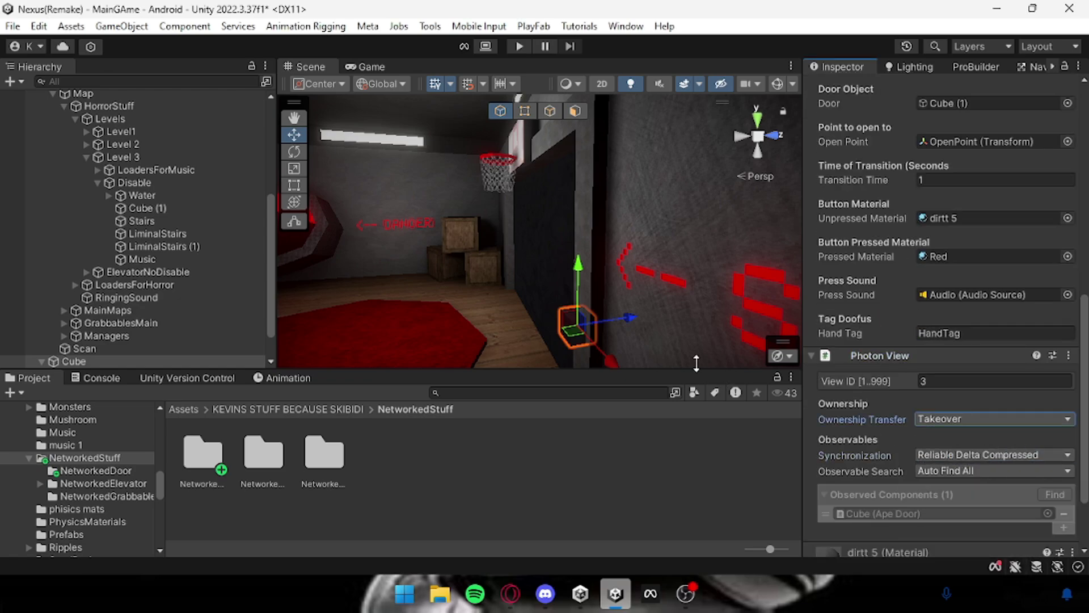
- Add a Photon View component to the door object Cube (1)
left_click(569, 243)
left_click(867, 540)
type("p")
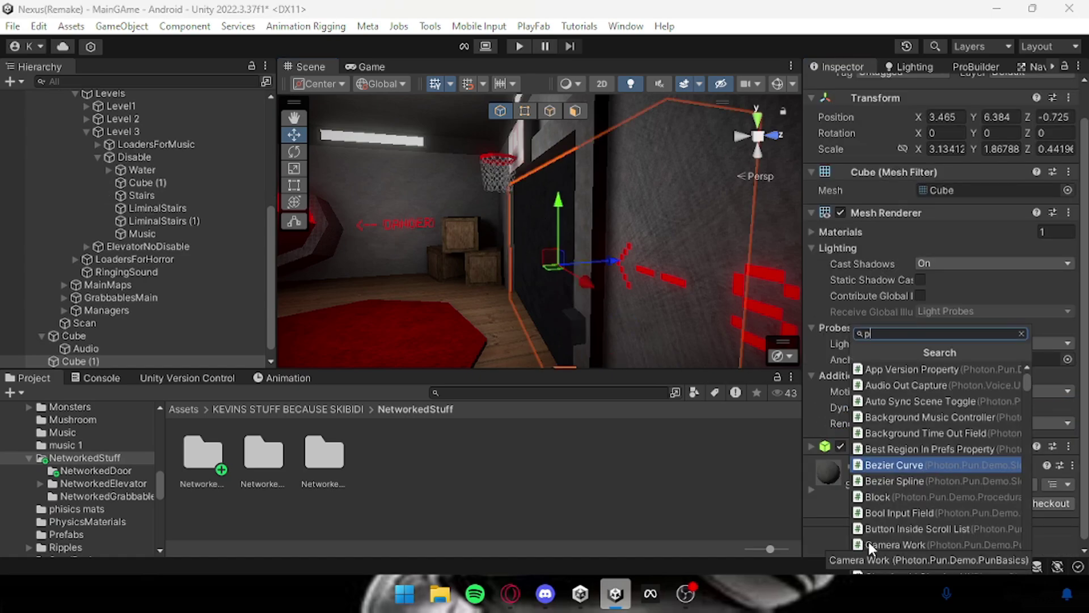
type("hoton view")
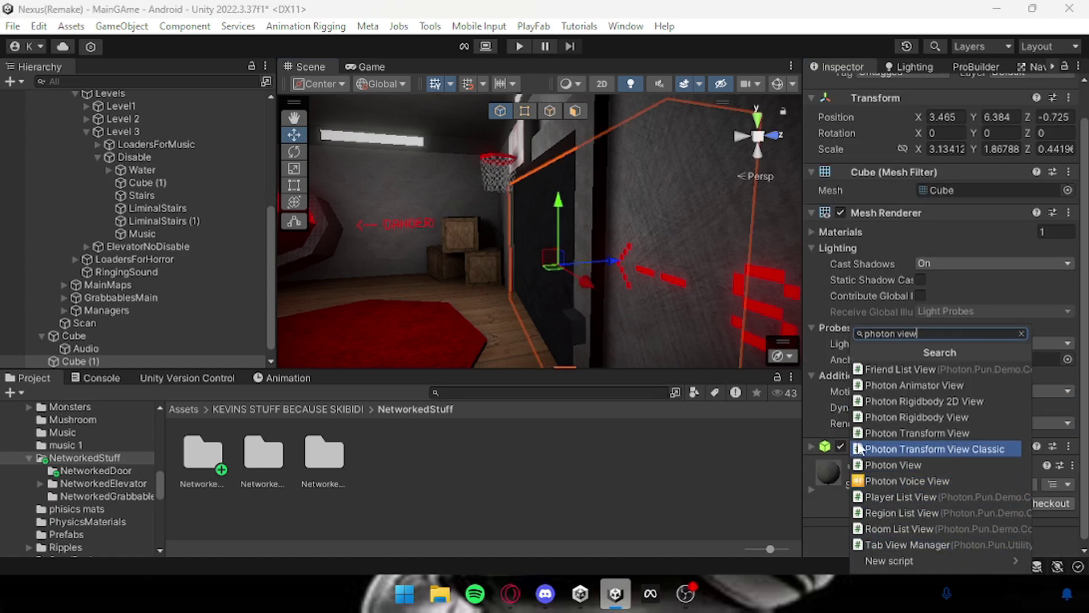
left_click(885, 462)
- Set the door's Photon View to Reliable Delta Compressed synchronization and Takeover ownership transfer
left_click(938, 390)
left_click(945, 424)
left_click(953, 355)
left_click(963, 391)
- Add a Photon Transform View component to the door object
left_click(897, 547)
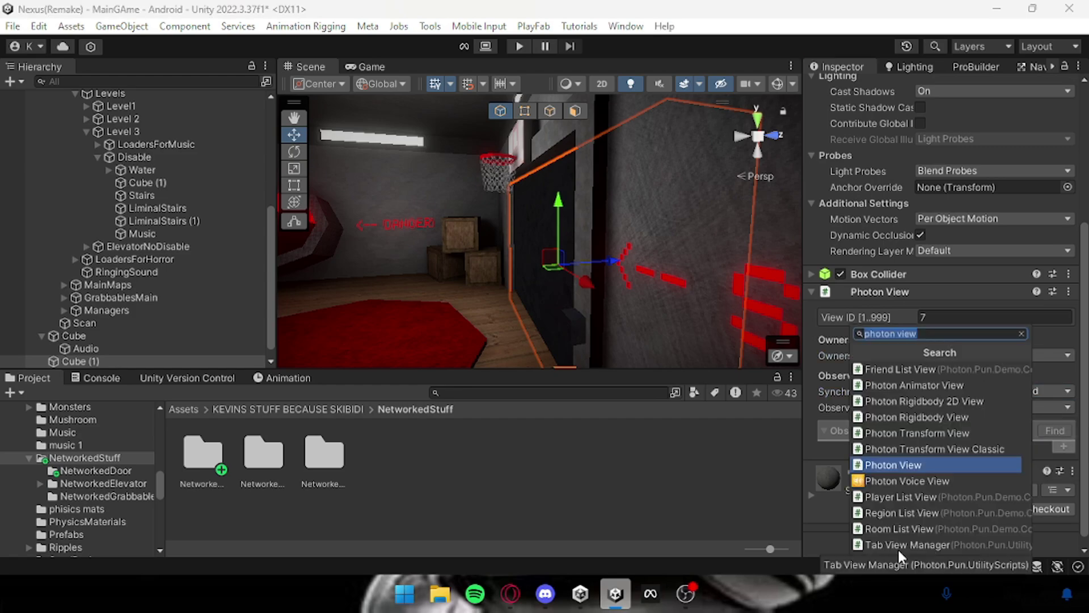
type("photon trans")
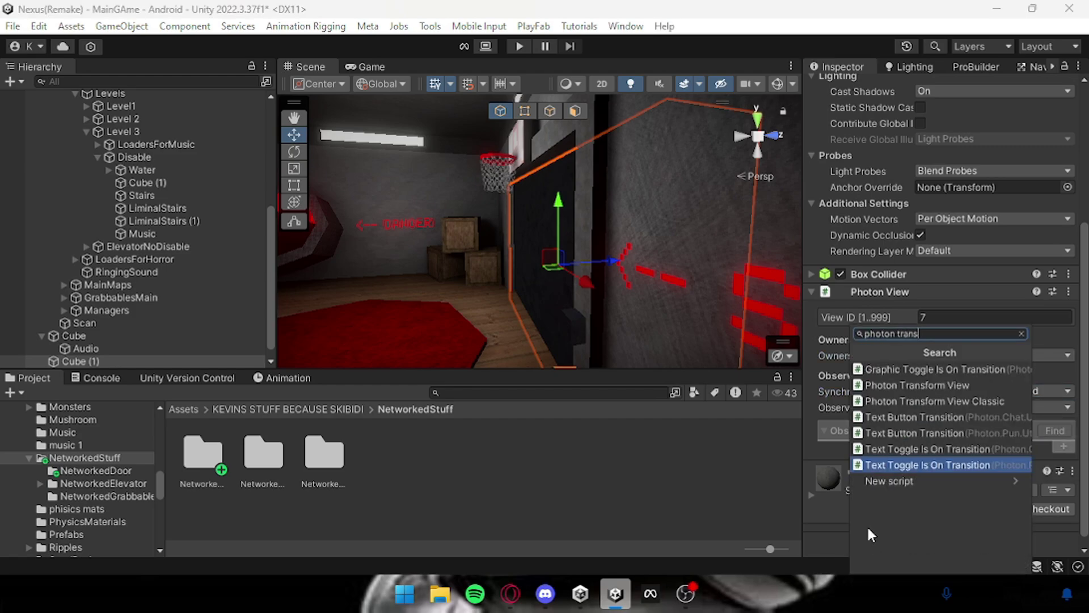
left_click(898, 380)
- Add a Photon Transform View component to the button cube and save the scene
left_click(588, 324)
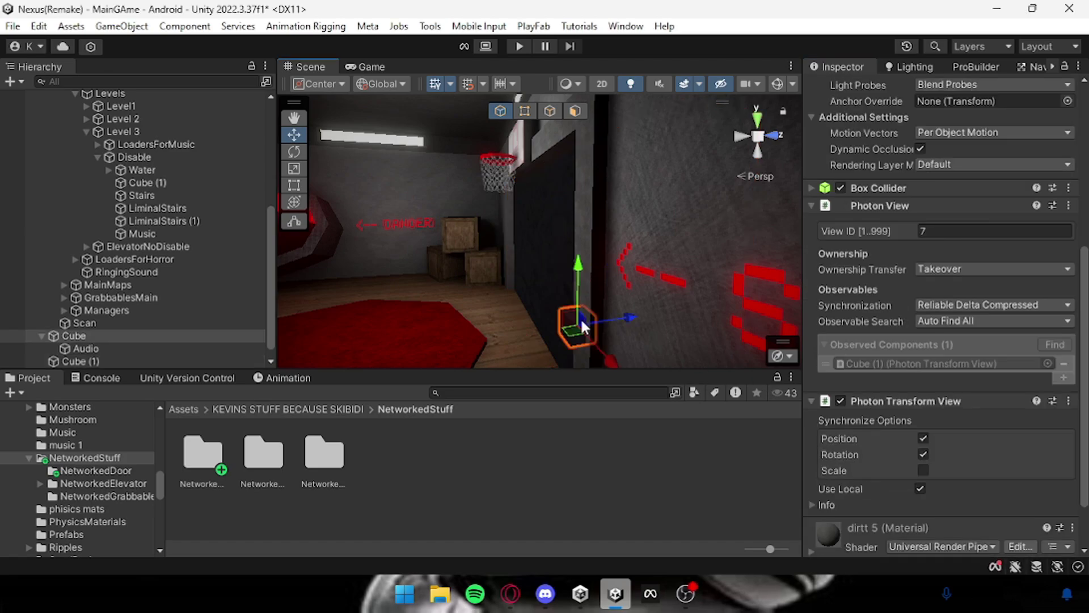
scroll(831, 468, "down", 3)
left_click(900, 531)
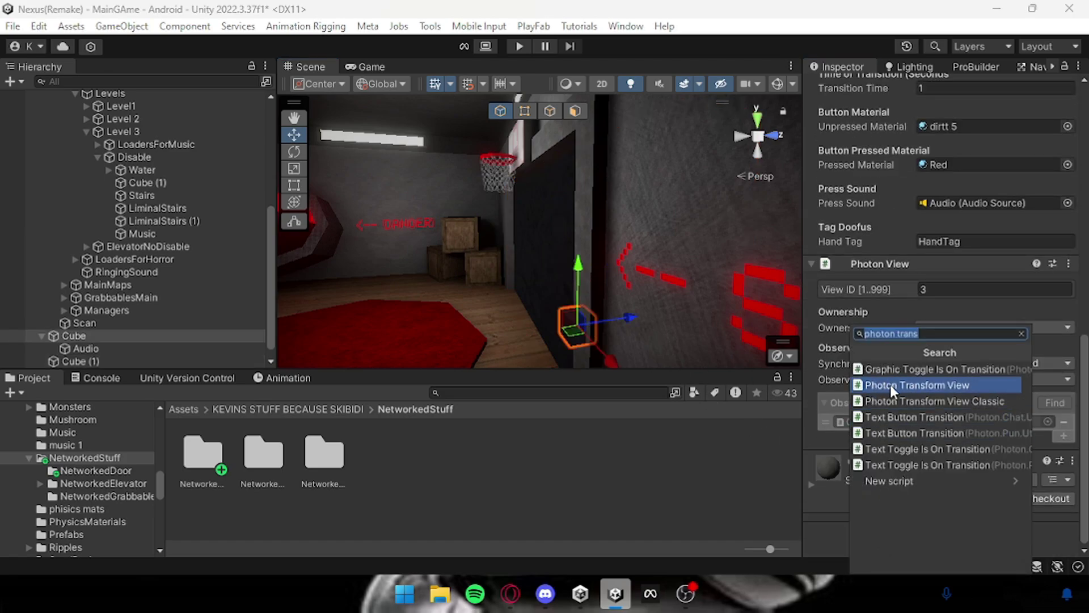
left_click(908, 385)
scroll(834, 459, "down", 3)
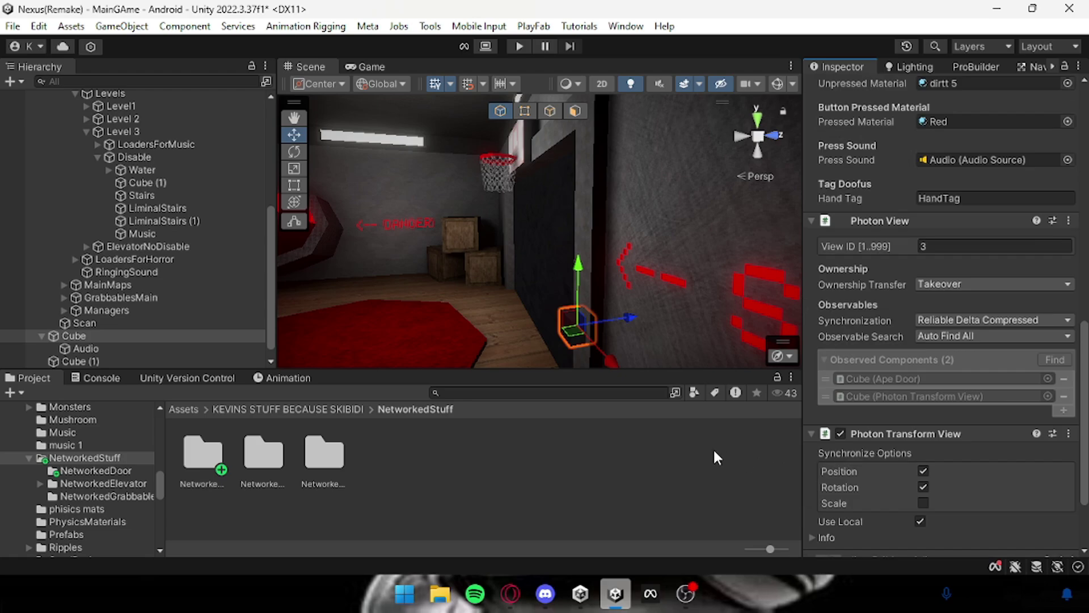
left_click(710, 449)
key("ctrl+s")
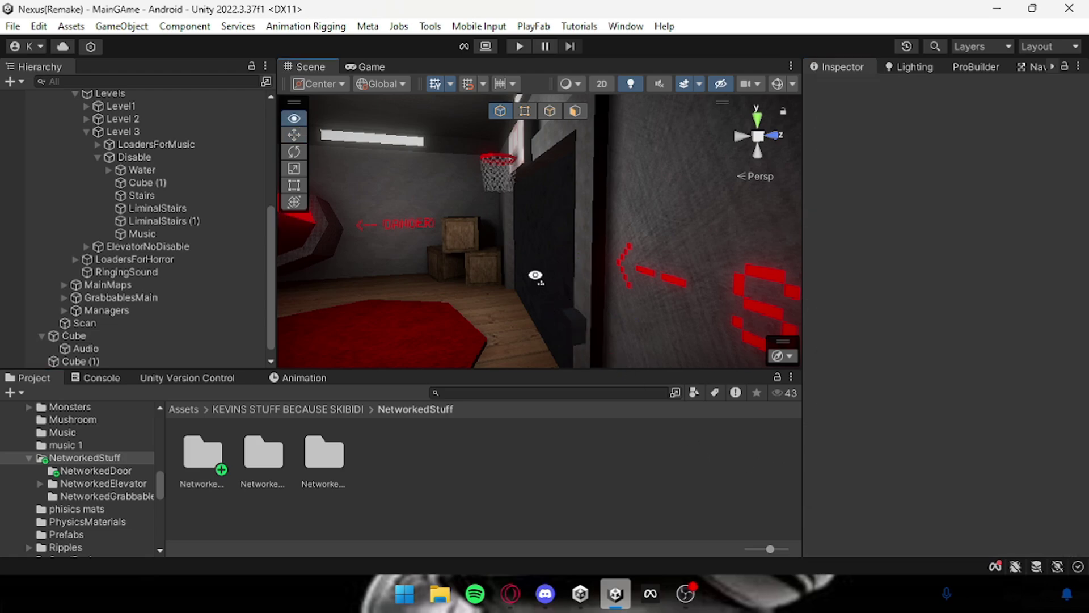
- Select the LeftHand and RightHand Controllers and try to add a project tag named HandTag
right_click_drag(536, 276, 492, 308)
scroll(219, 216, "up", 8)
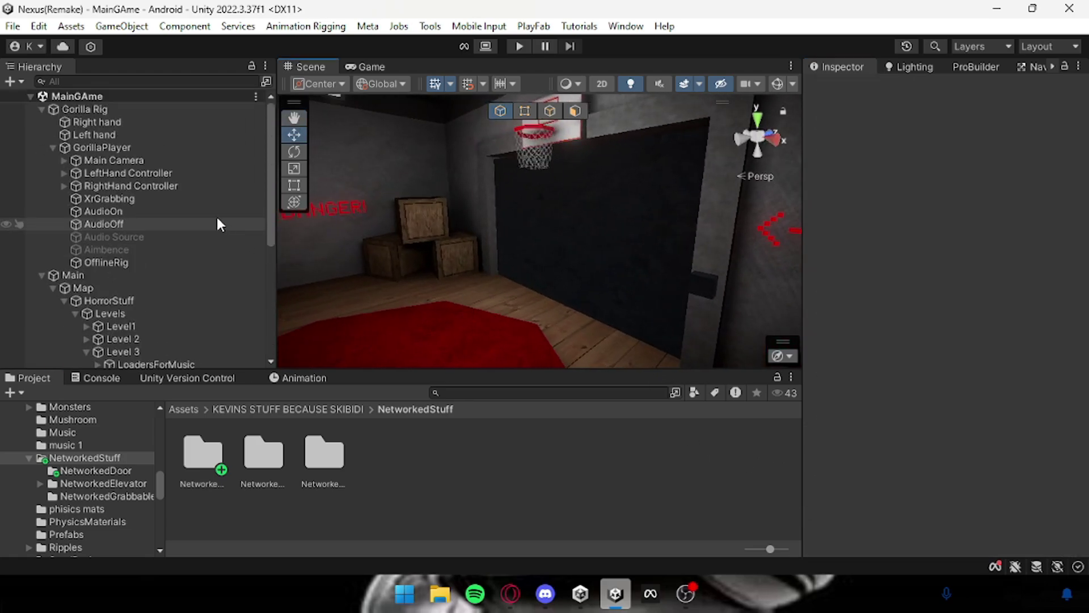
left_click(128, 173)
left_click(129, 185)
left_click(140, 173)
left_click(131, 186)
left_click(135, 176, "ctrl")
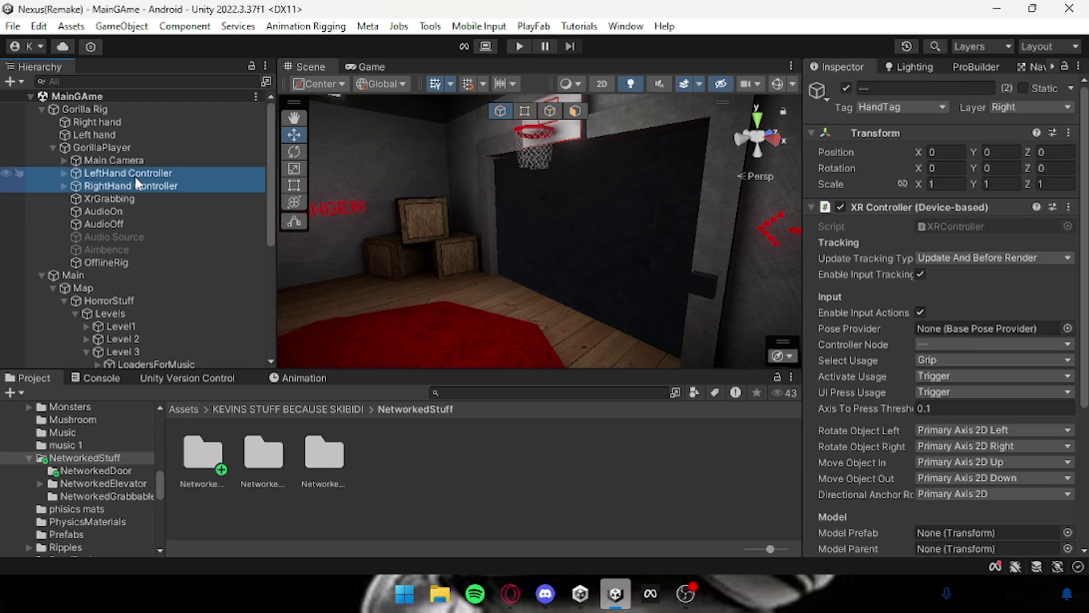
left_click(886, 107)
left_click(908, 562)
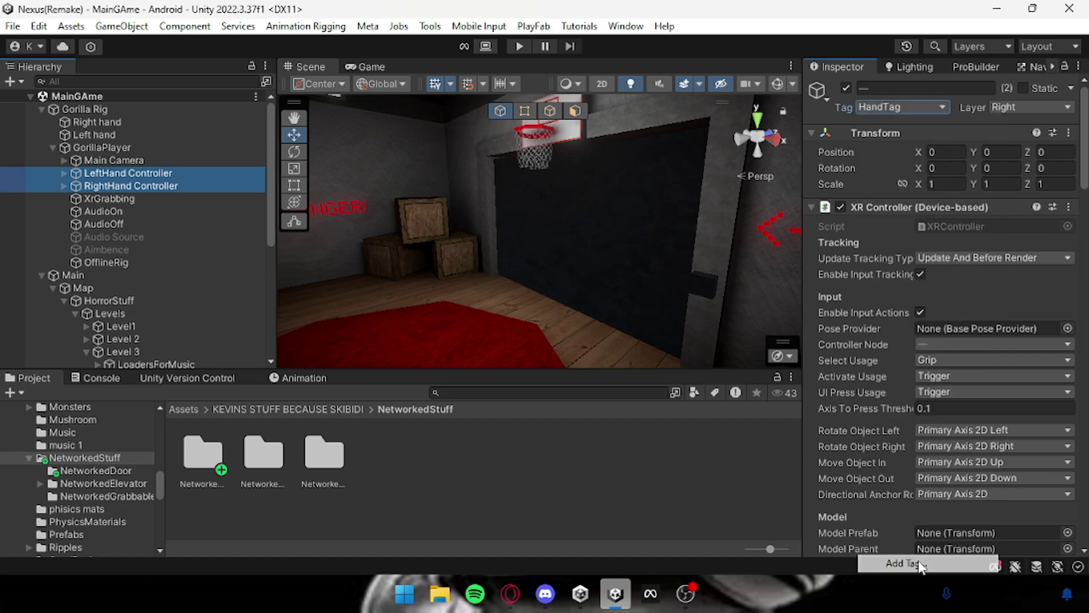
left_click(1034, 481)
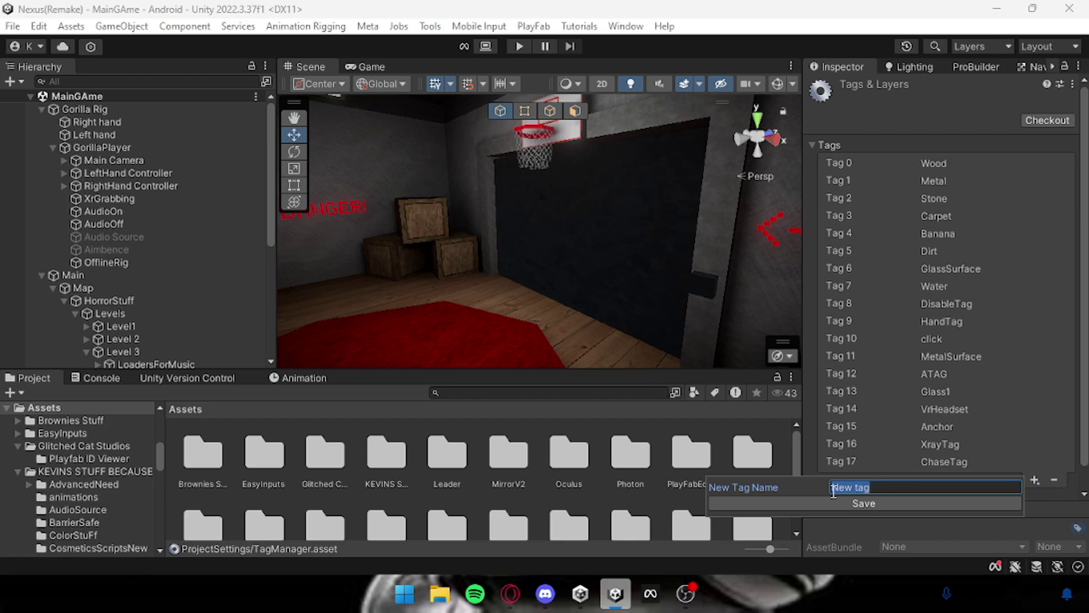
type("HandTag")
double_click(865, 487)
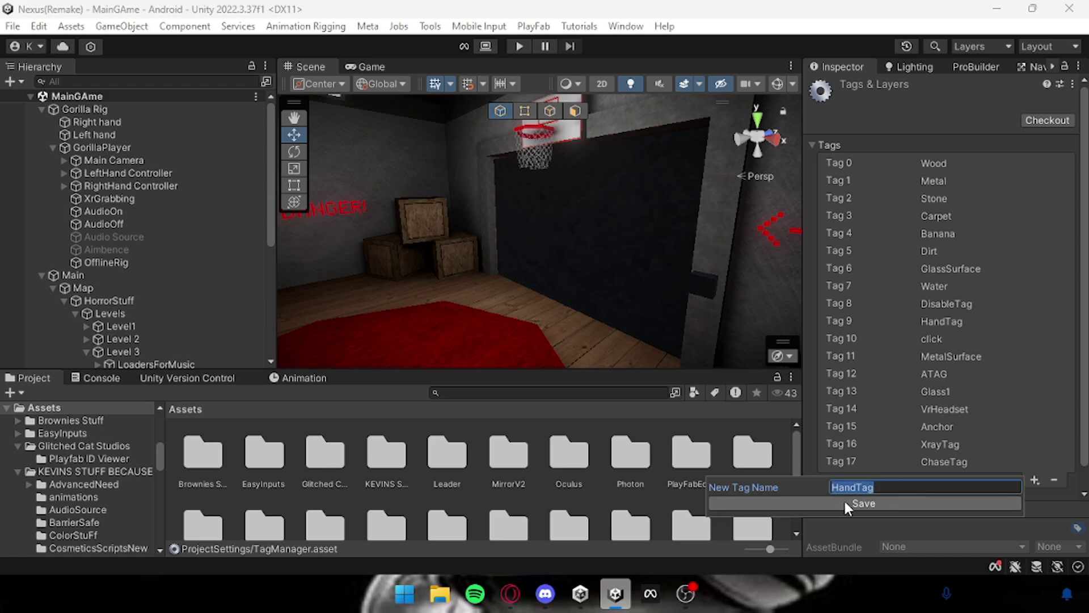
left_click(836, 516)
- Assign the HandTag tag to both the LeftHand Controller and the RightHand Controller
left_click(185, 184)
left_click(185, 169, "shift")
left_click(874, 107)
left_click(873, 106)
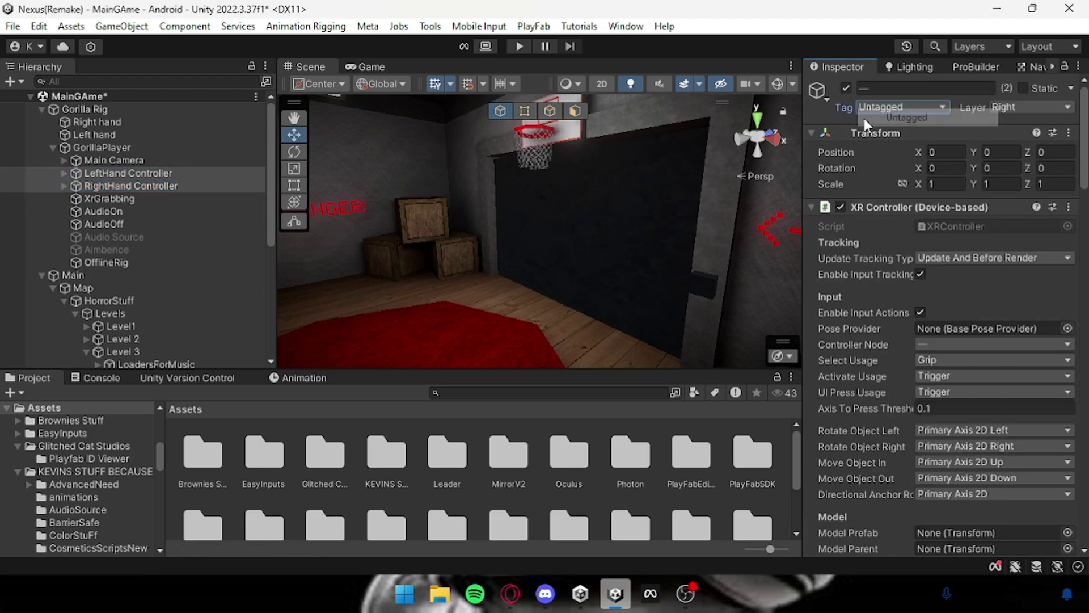
left_click(892, 108)
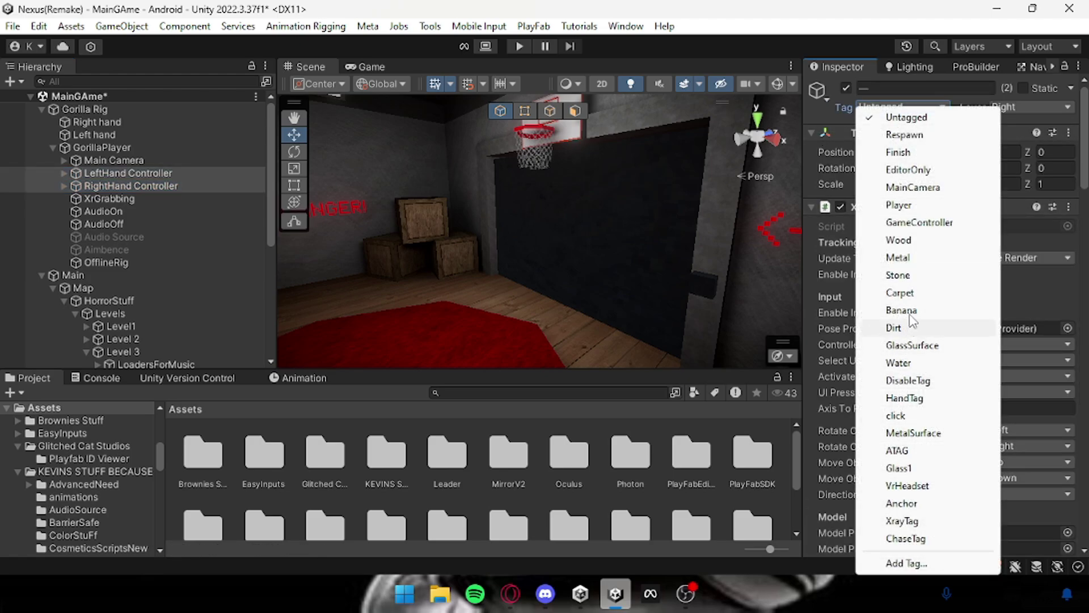
left_click(929, 398)
- Collapse the hand controllers' XR Controller, Hit Sound and Audio Source components and check the Sphere Collider's Is Trigger option
left_click(895, 207)
left_click(893, 224)
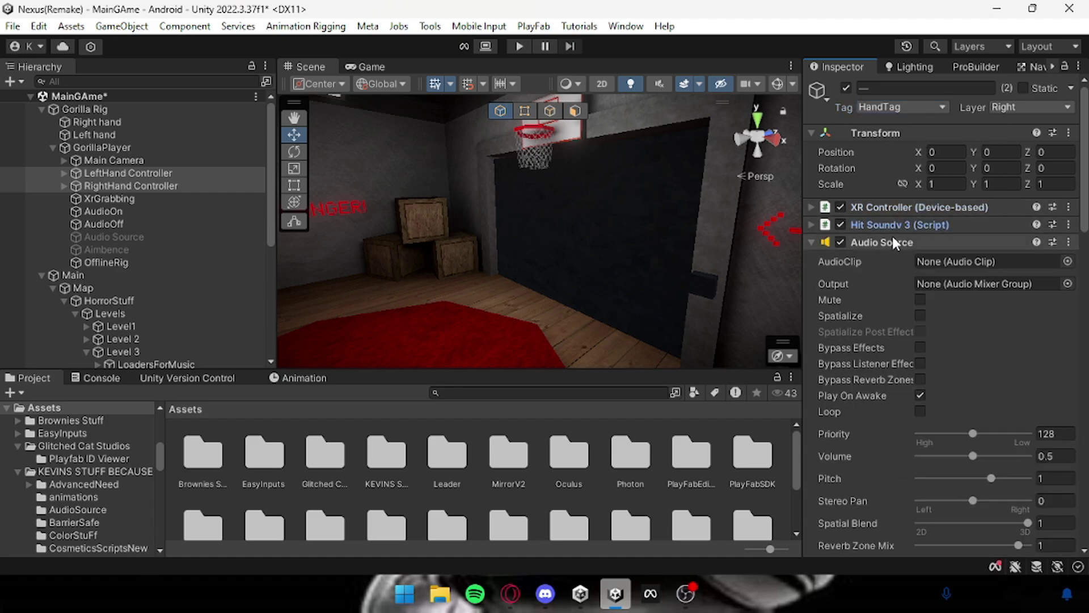
left_click(896, 241)
scroll(914, 355, "down", 2)
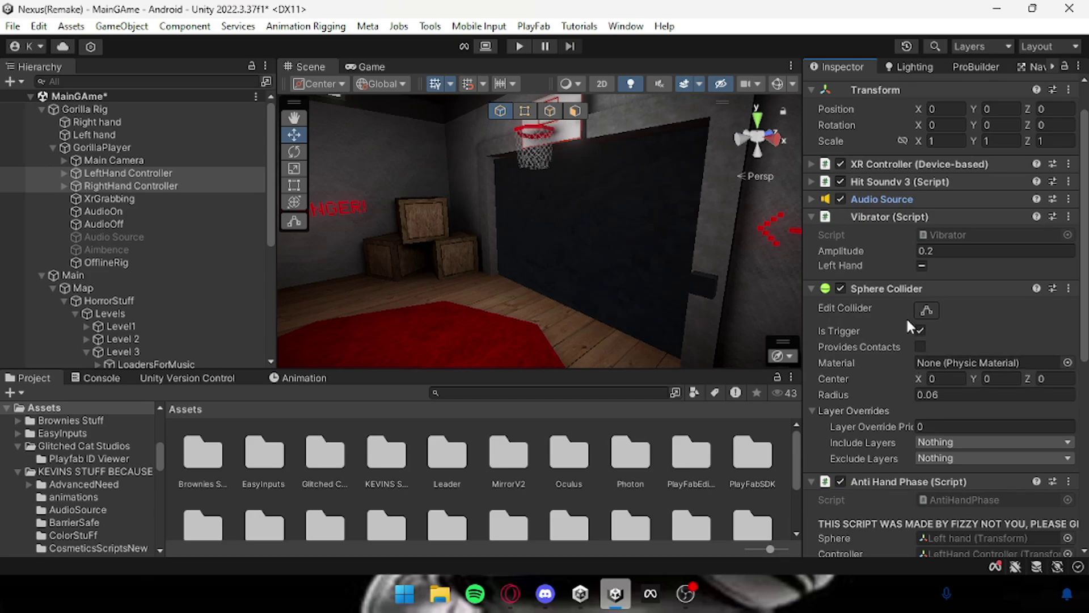
left_click(920, 329)
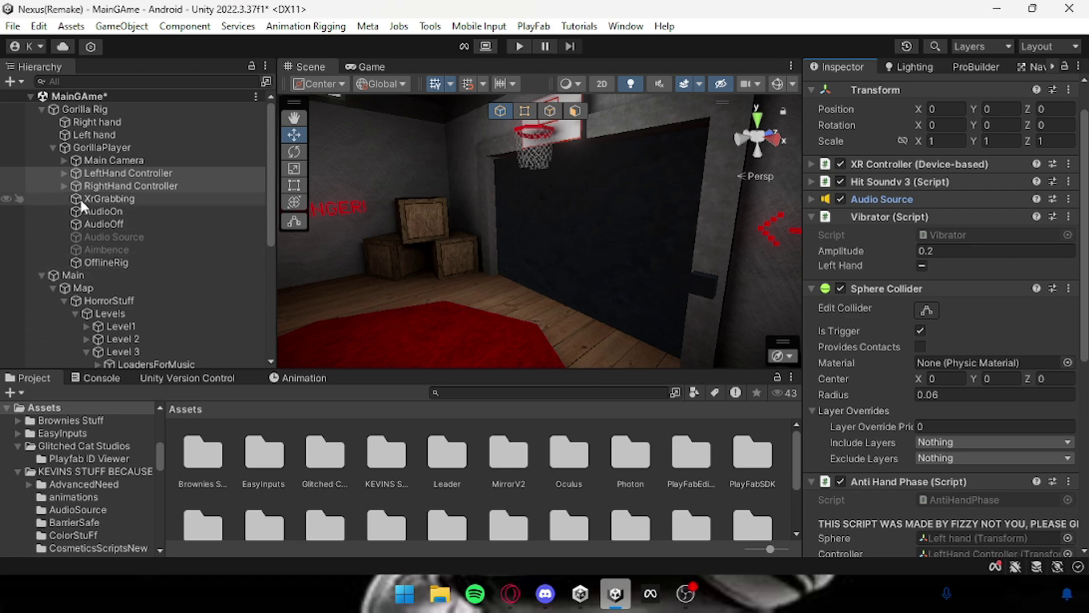
left_click(63, 186)
left_click(63, 185)
scroll(525, 284, "down", 3)
right_click_drag(524, 284, 486, 358)
scroll(814, 474, "up", 2)
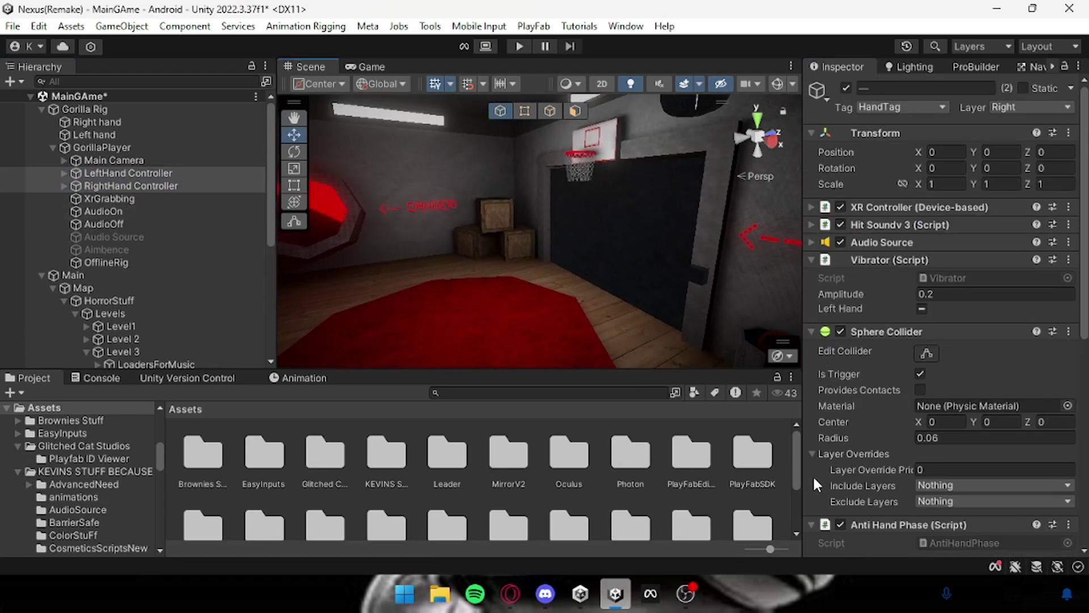
- Deselect the hand controllers and save the scene
left_click(608, 494)
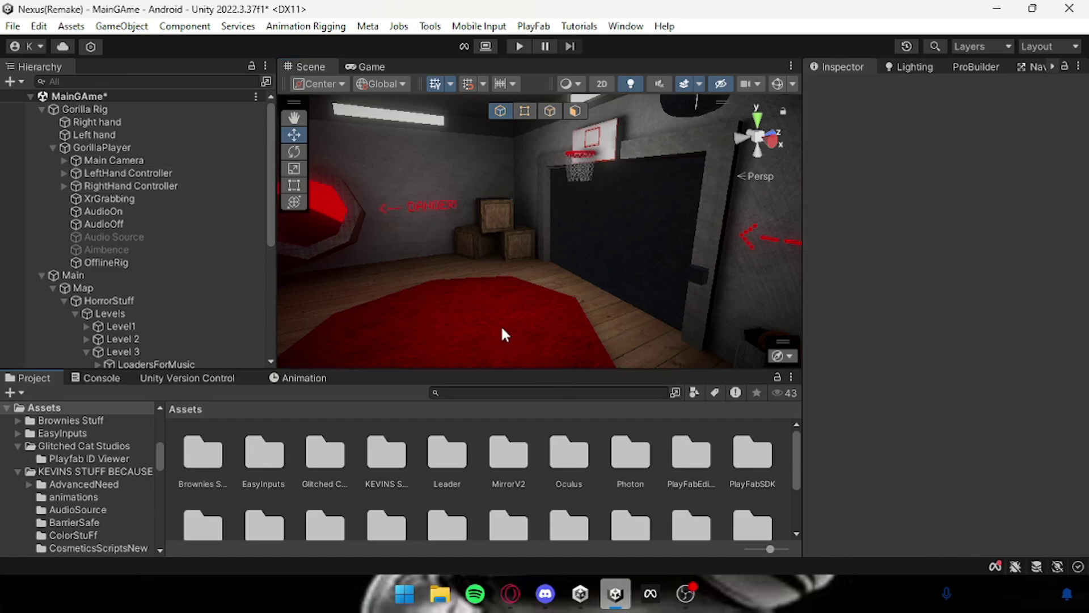
key("ctrl+s")
right_click_drag(440, 311, 800, 277)
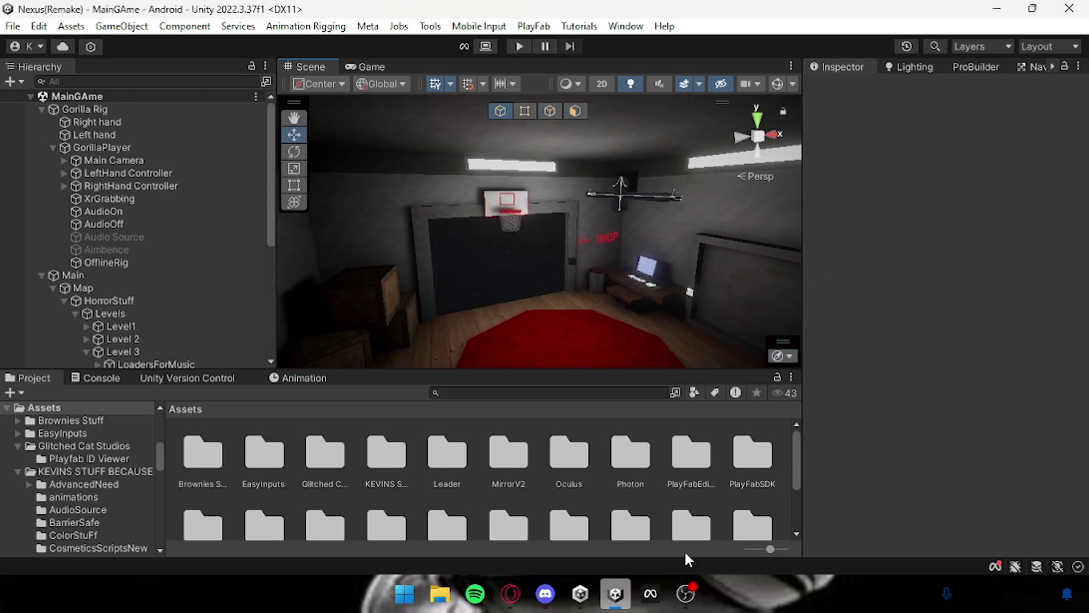
left_click(686, 594)
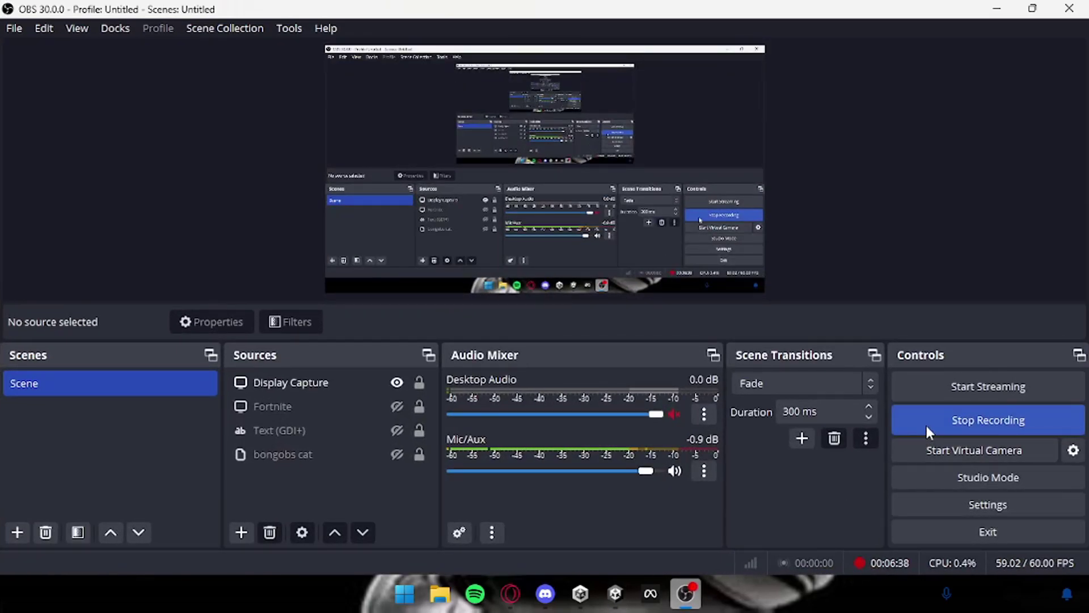